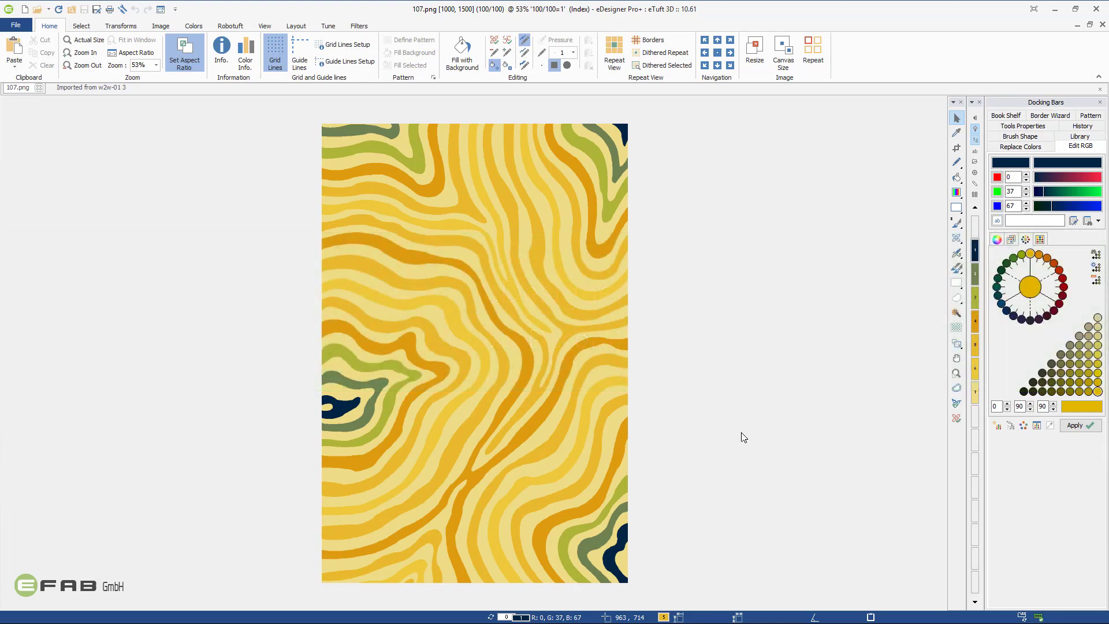
# - Open the Carpet Simulation and Room Decoration window for the wavy yellow rug design
pyautogui.click(162, 26)
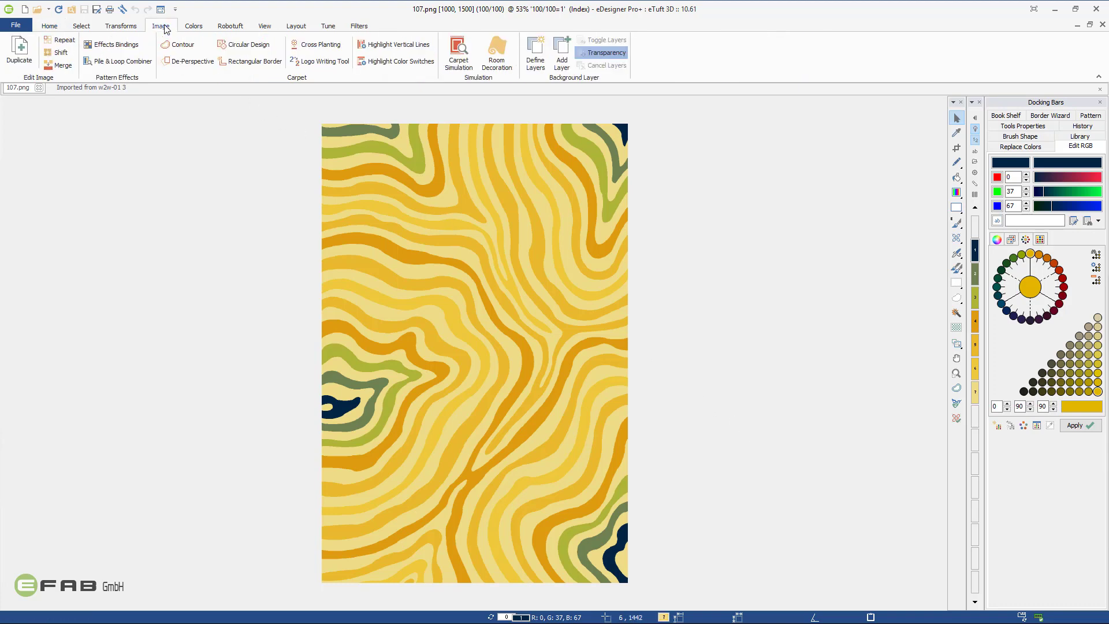
pyautogui.click(497, 62)
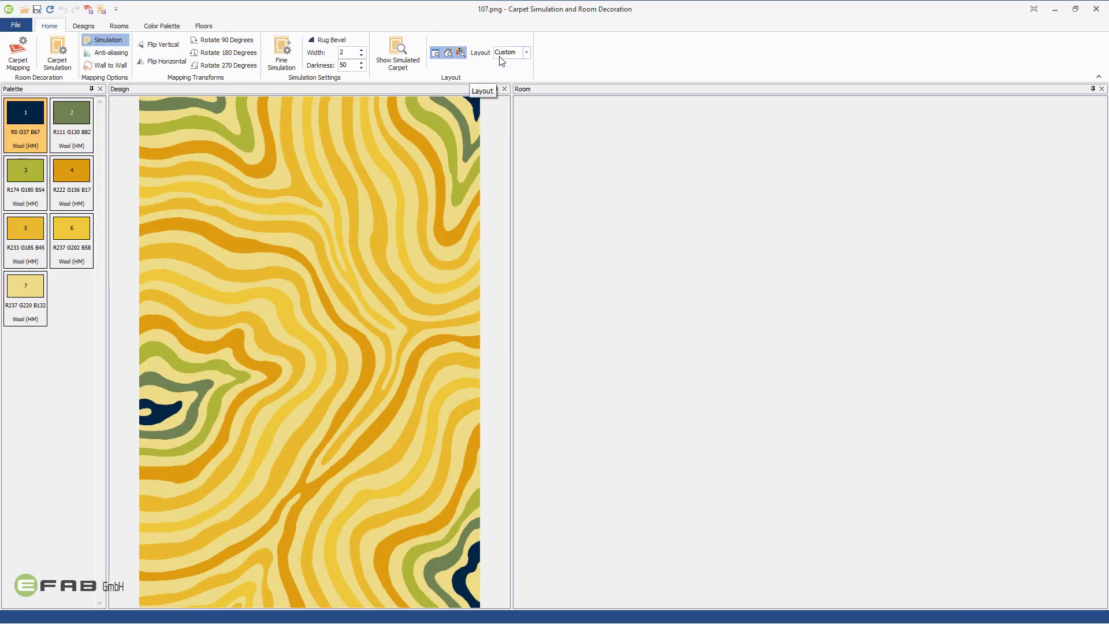
# - Give colour 1 the Silk (Hand Made) texture and apply it to every colour
pyautogui.click(252, 238)
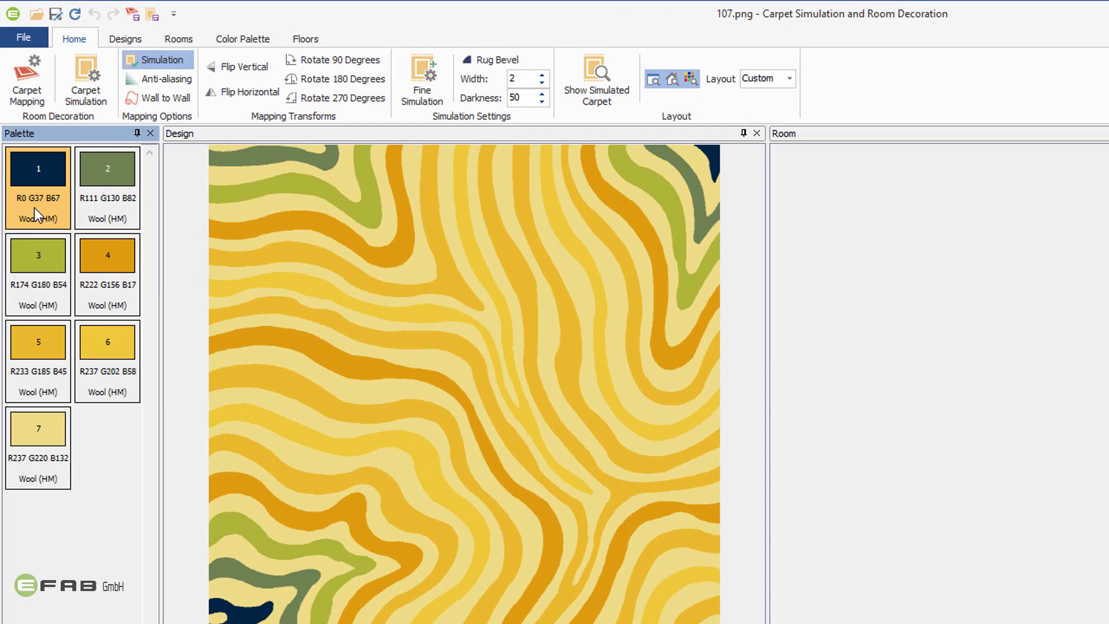
pyautogui.rightClick(33, 207)
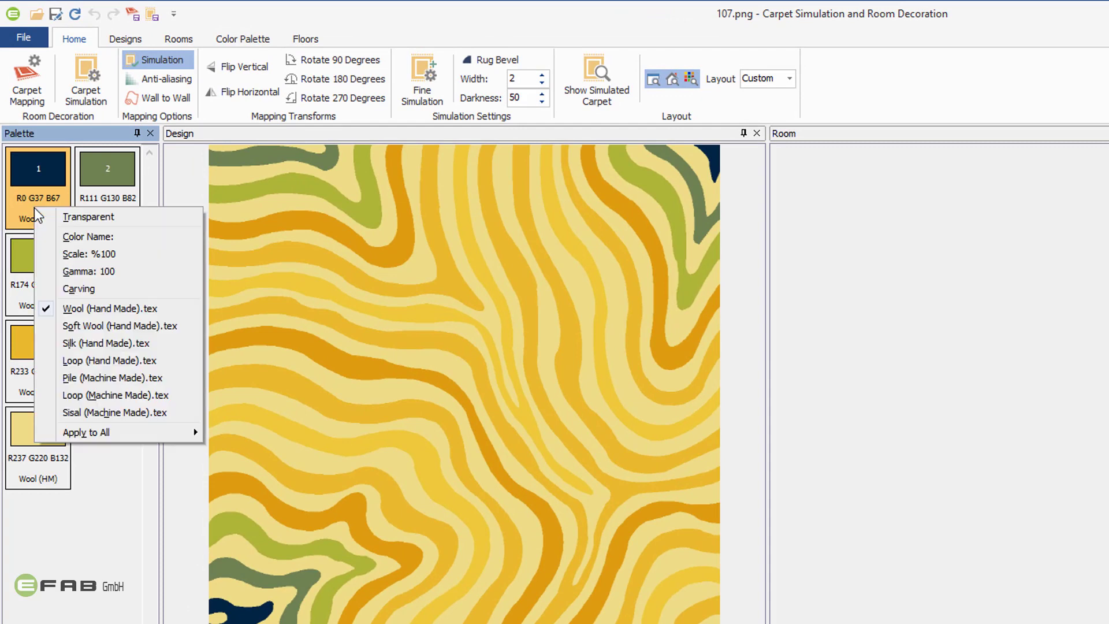
pyautogui.click(78, 343)
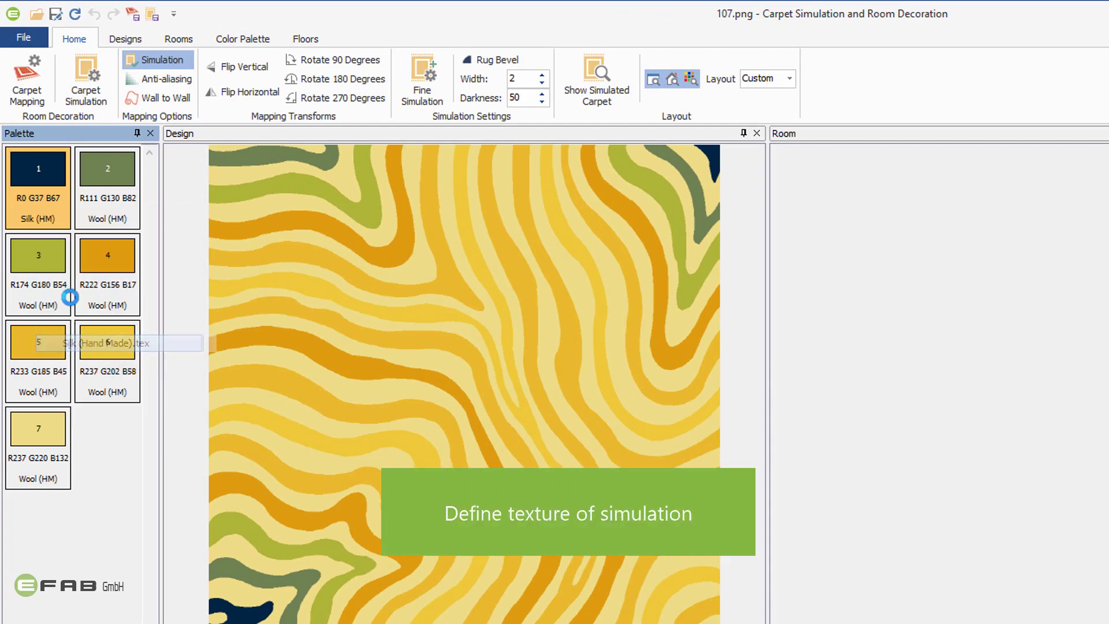
pyautogui.rightClick(40, 206)
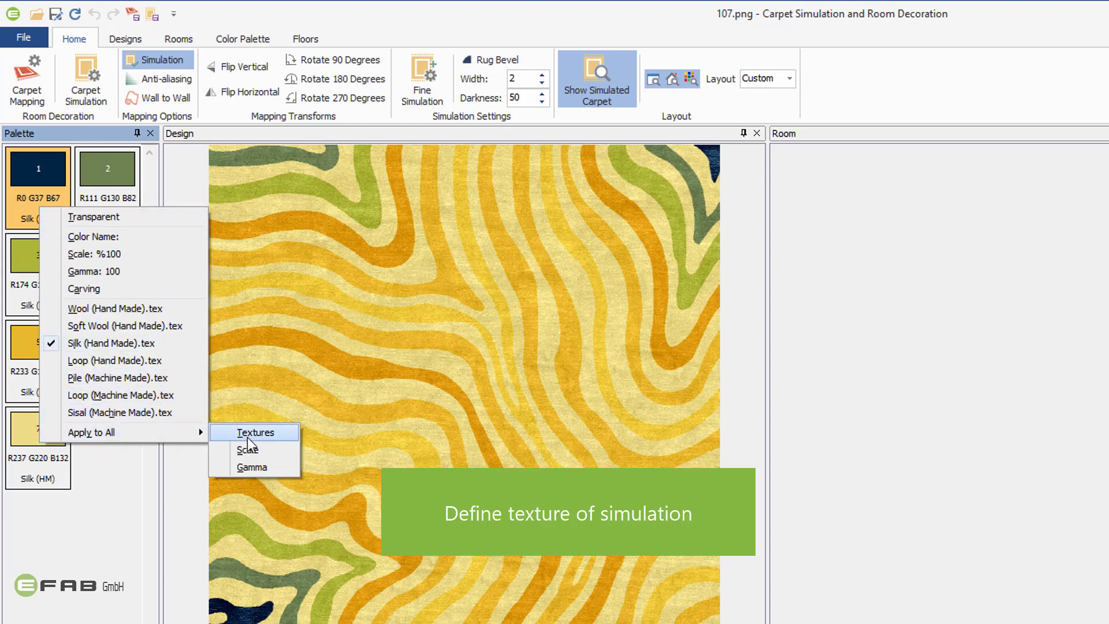
pyautogui.click(247, 436)
# - Set colour 7 back to the Wool (Hand Made) texture
pyautogui.click(50, 465)
pyautogui.rightClick(50, 465)
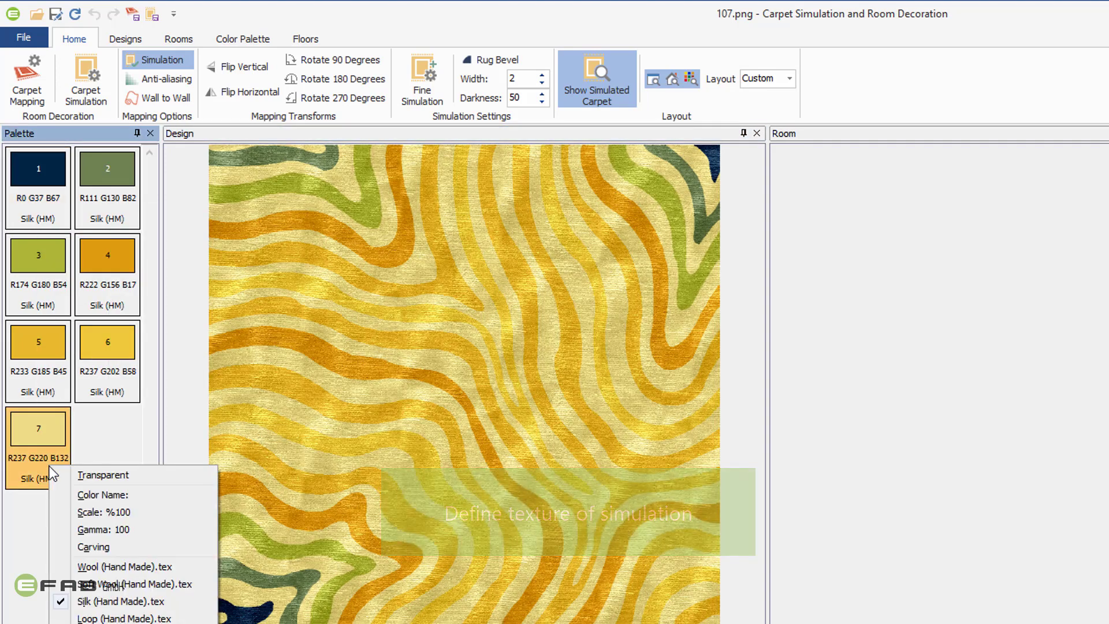
pyautogui.click(107, 567)
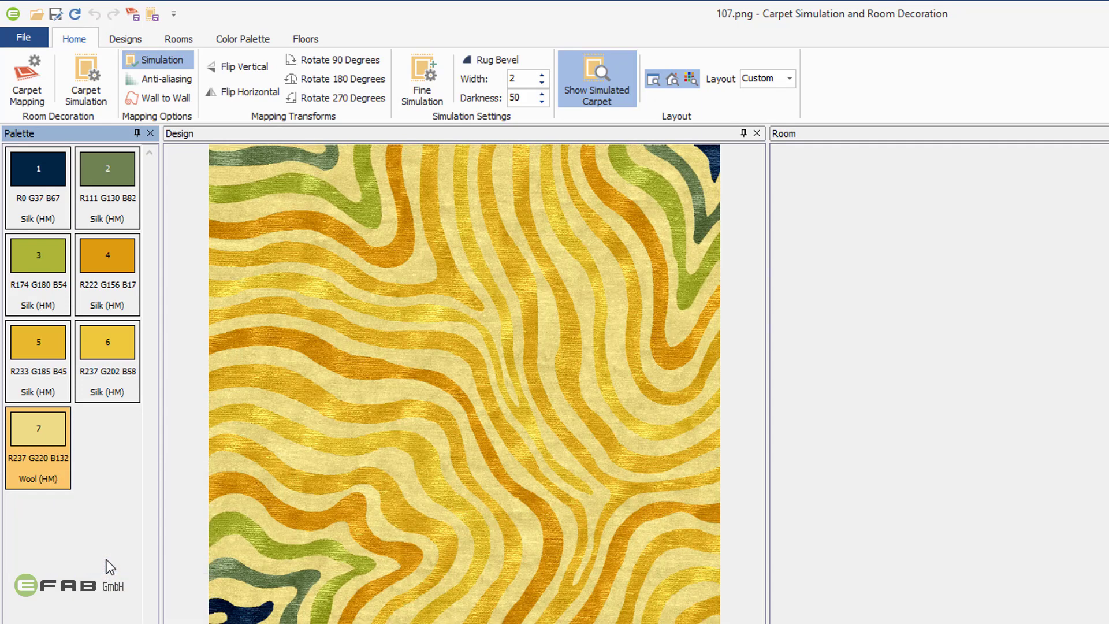
pyautogui.rightClick(56, 453)
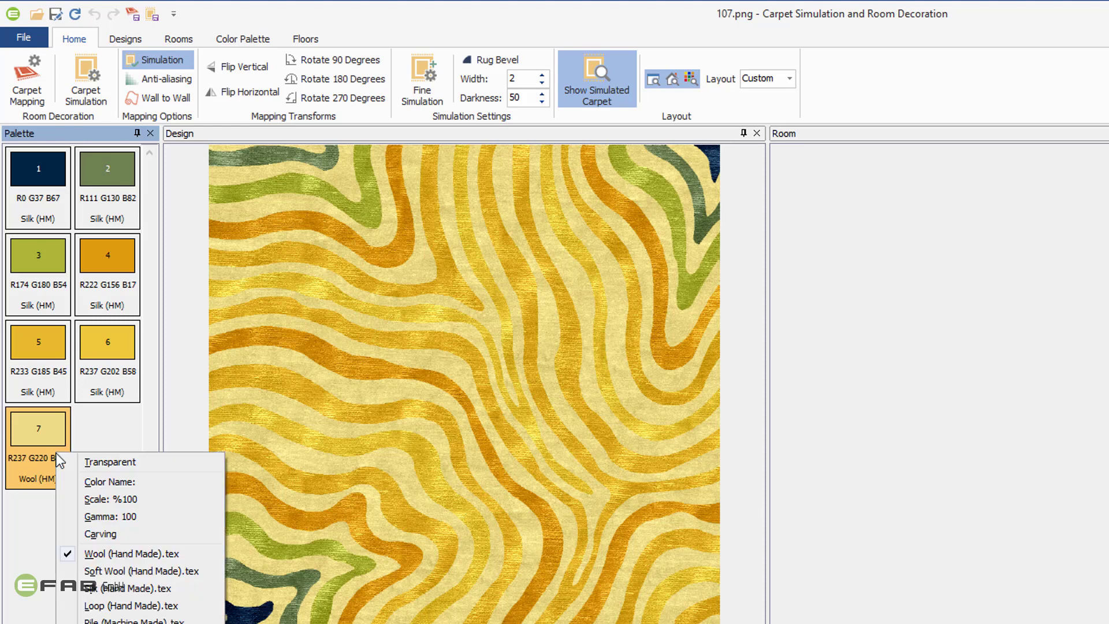
pyautogui.click(95, 528)
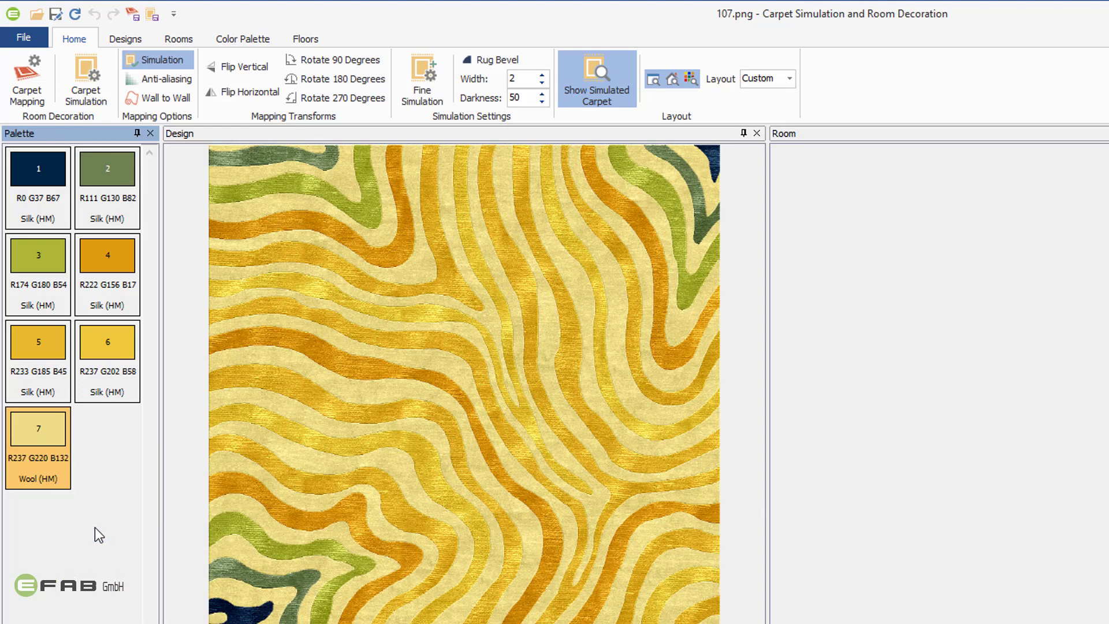
# - Map the wavy yellow rug onto the floor of the red-armchair living-room photo
pyautogui.click(175, 37)
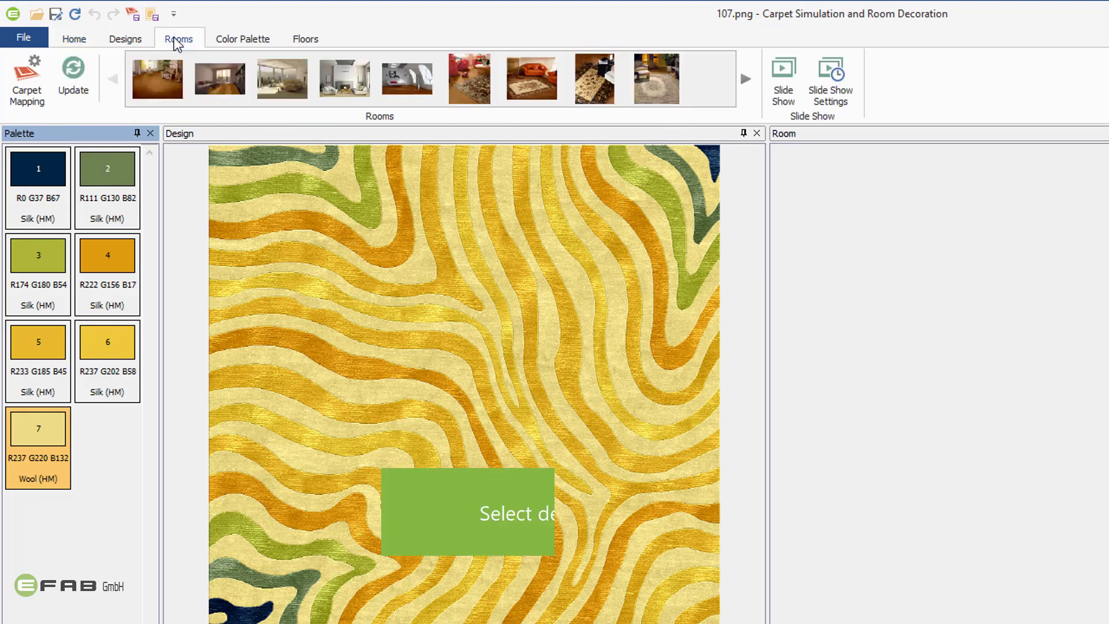
pyautogui.click(473, 76)
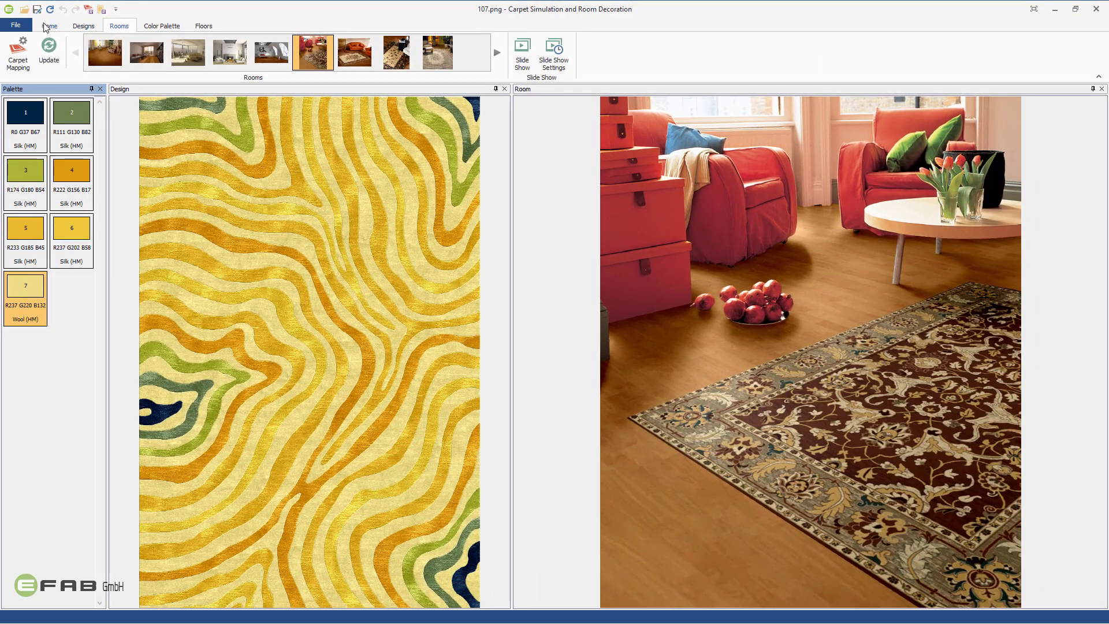
pyautogui.click(46, 26)
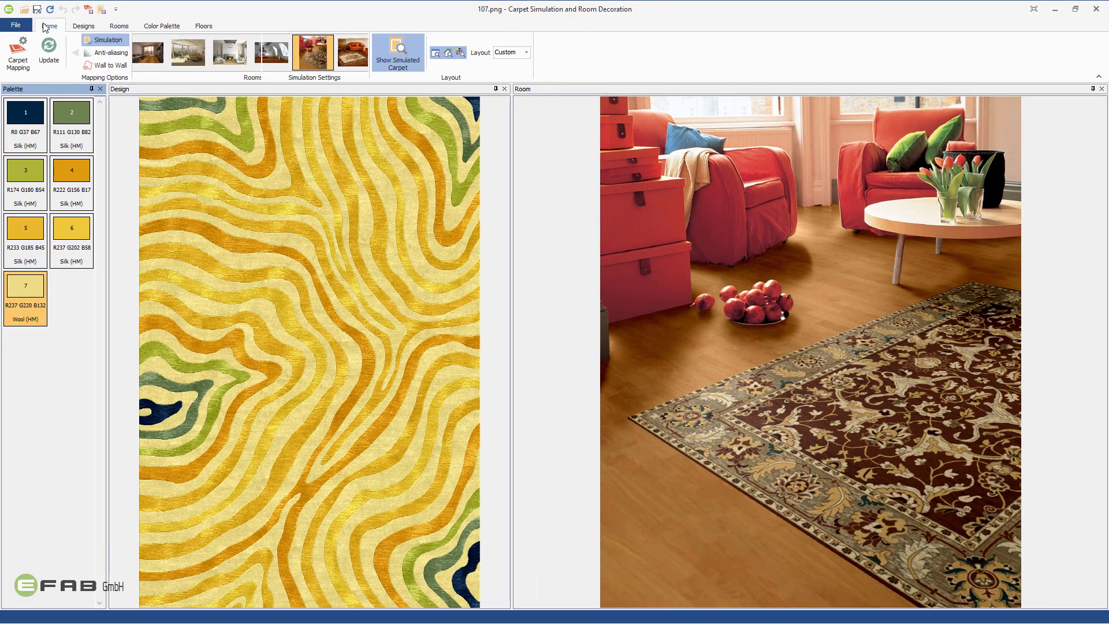
pyautogui.click(18, 56)
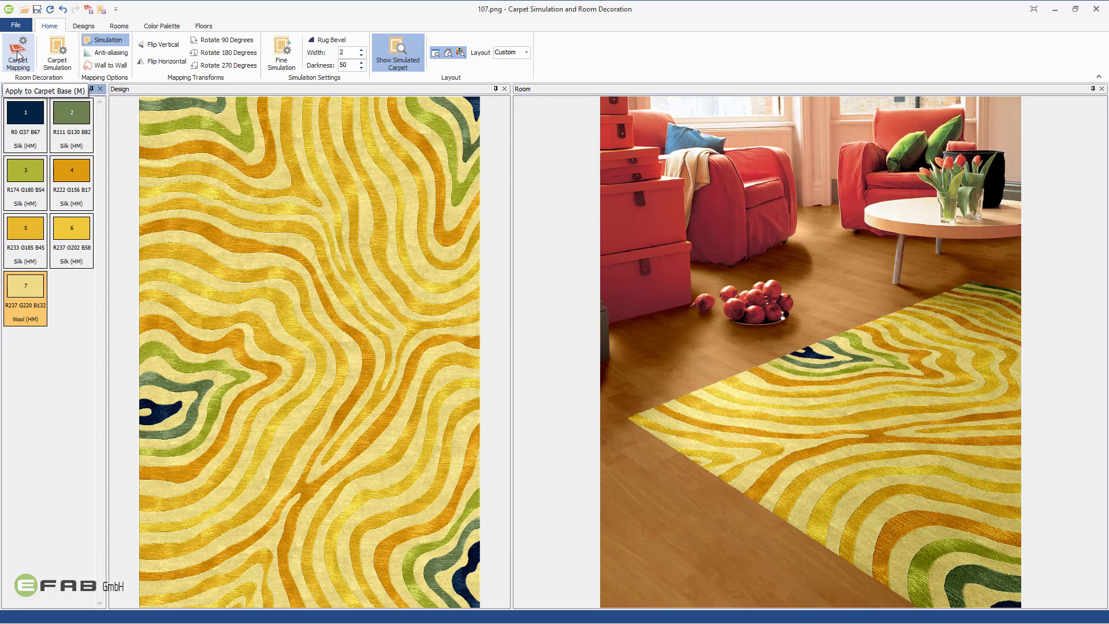
pyautogui.click(202, 26)
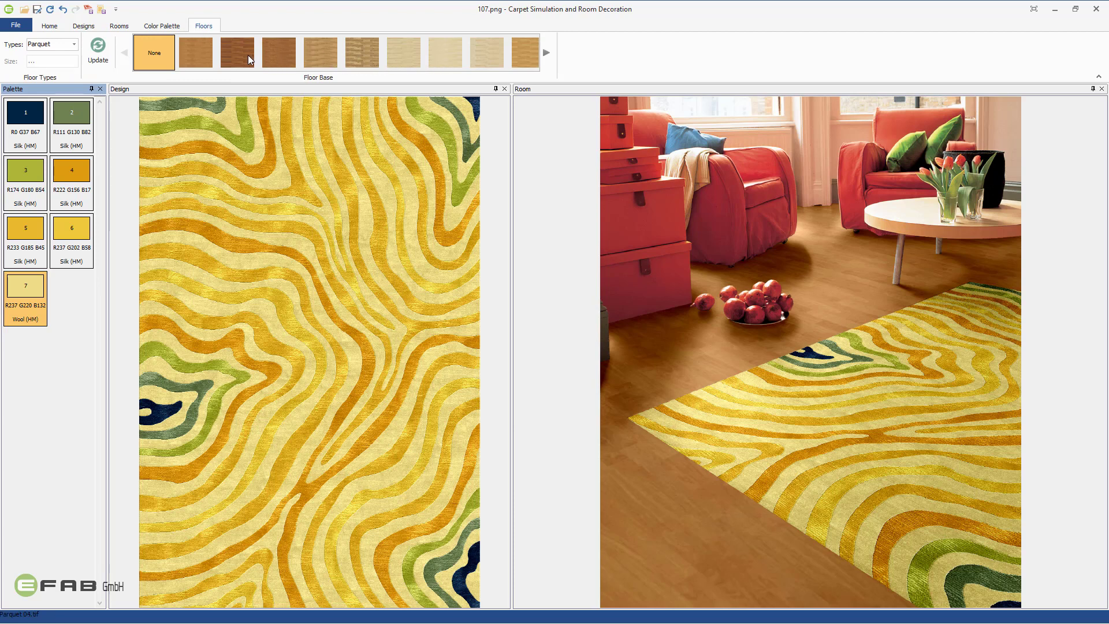
# - Replace the room's wooden floor with 20 x 20 square-block parquet under the rug
pyautogui.click(278, 54)
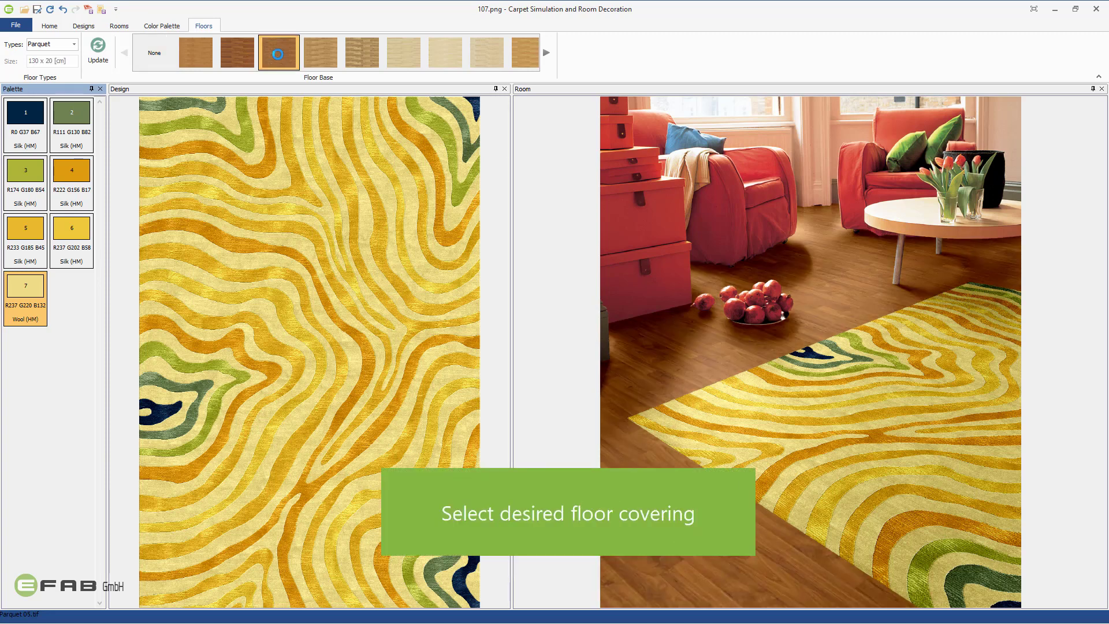
pyautogui.click(545, 52)
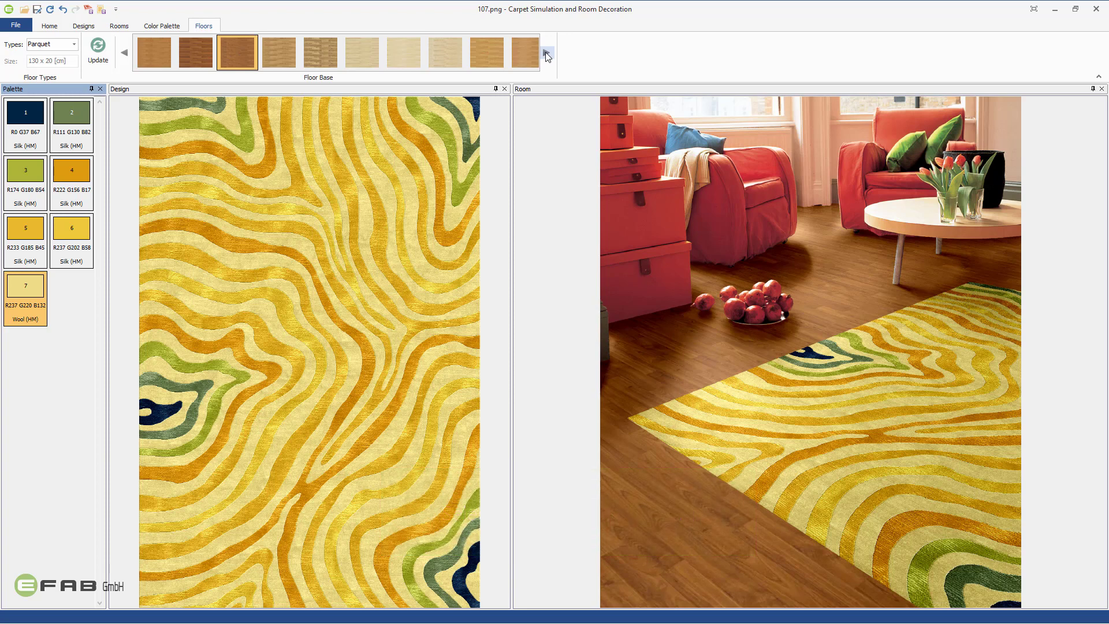
pyautogui.click(545, 52)
pyautogui.click(545, 52)
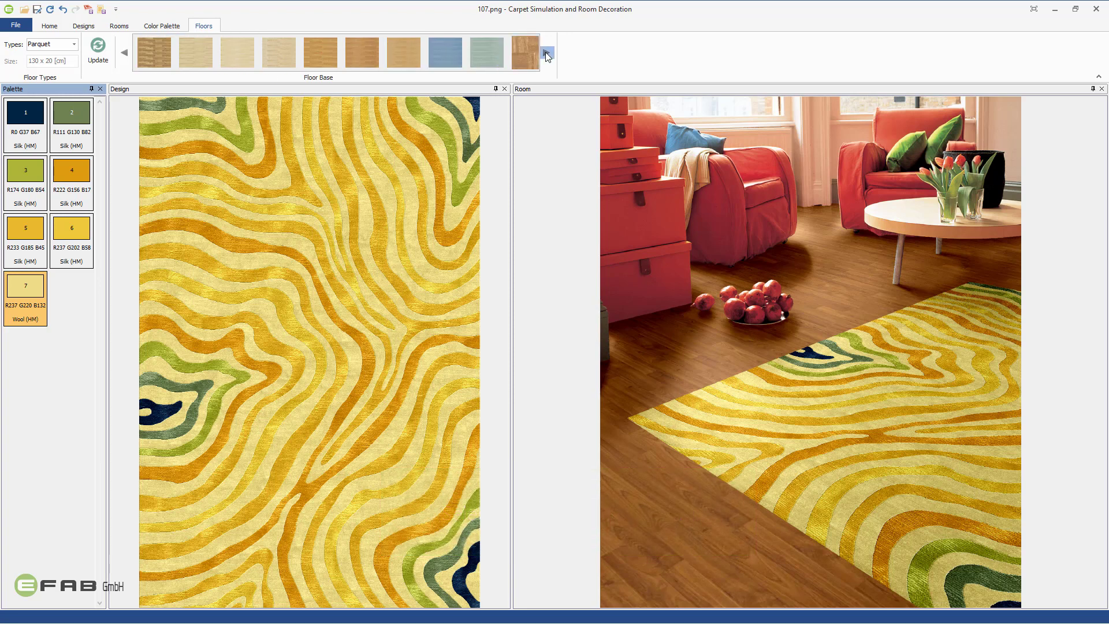
pyautogui.click(457, 58)
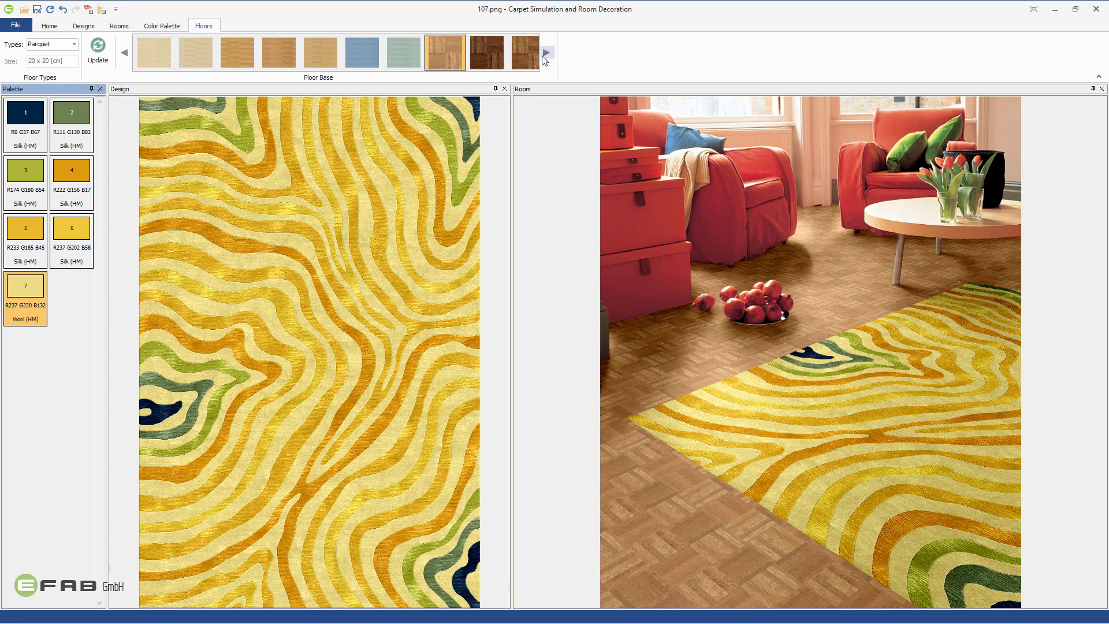
pyautogui.click(545, 52)
pyautogui.click(544, 58)
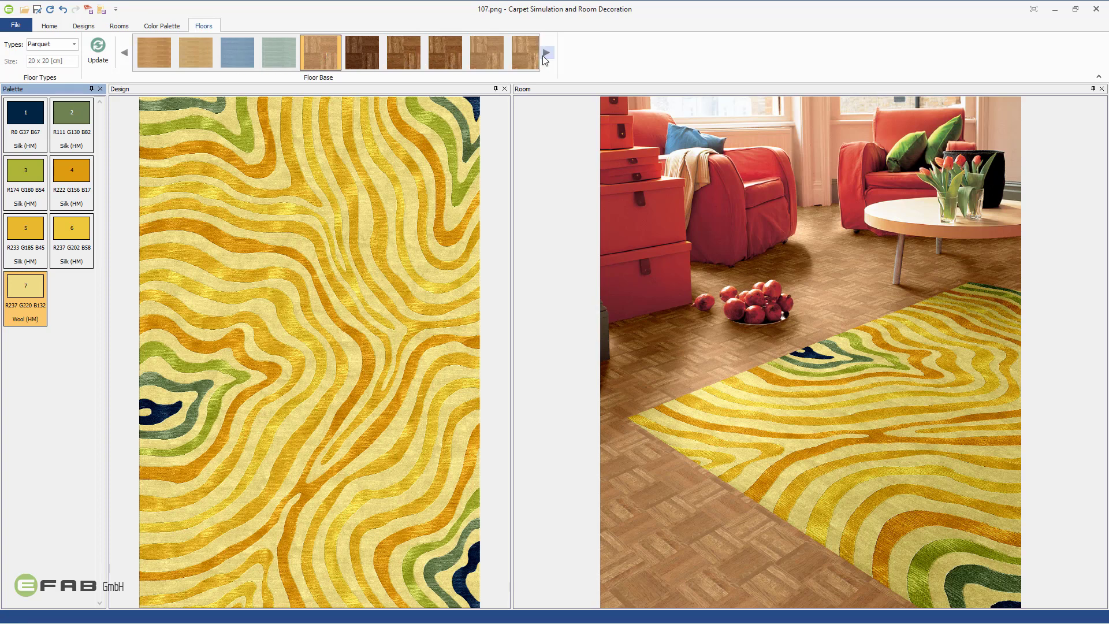
pyautogui.click(72, 46)
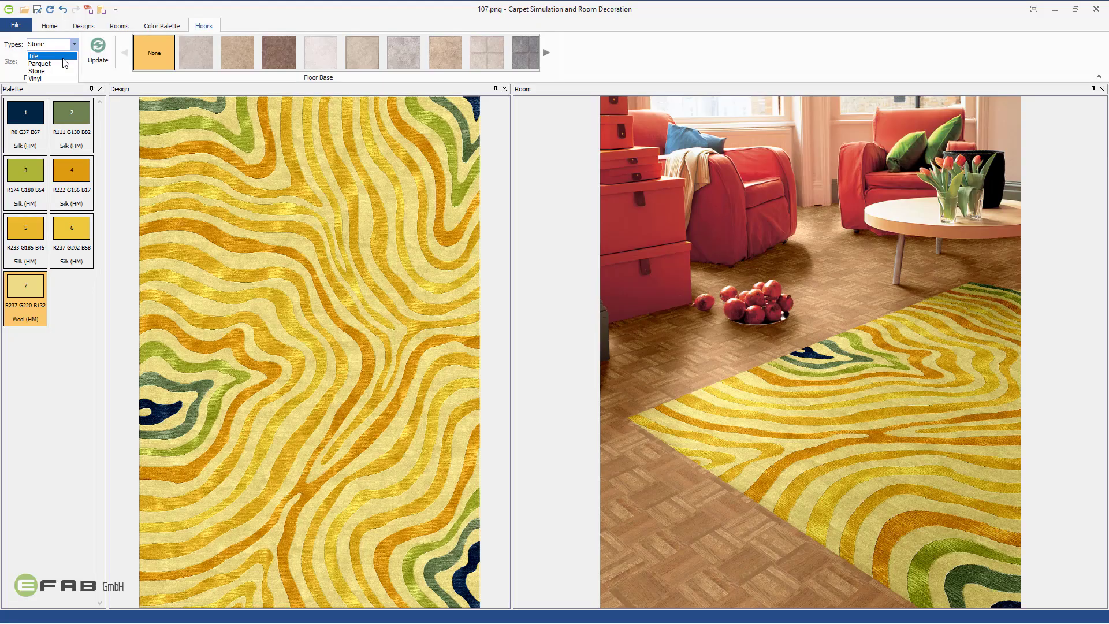
# - Switch the floor type to Tile and lay sand-coloured 40 x 40 tiles under the rug
pyautogui.click(63, 56)
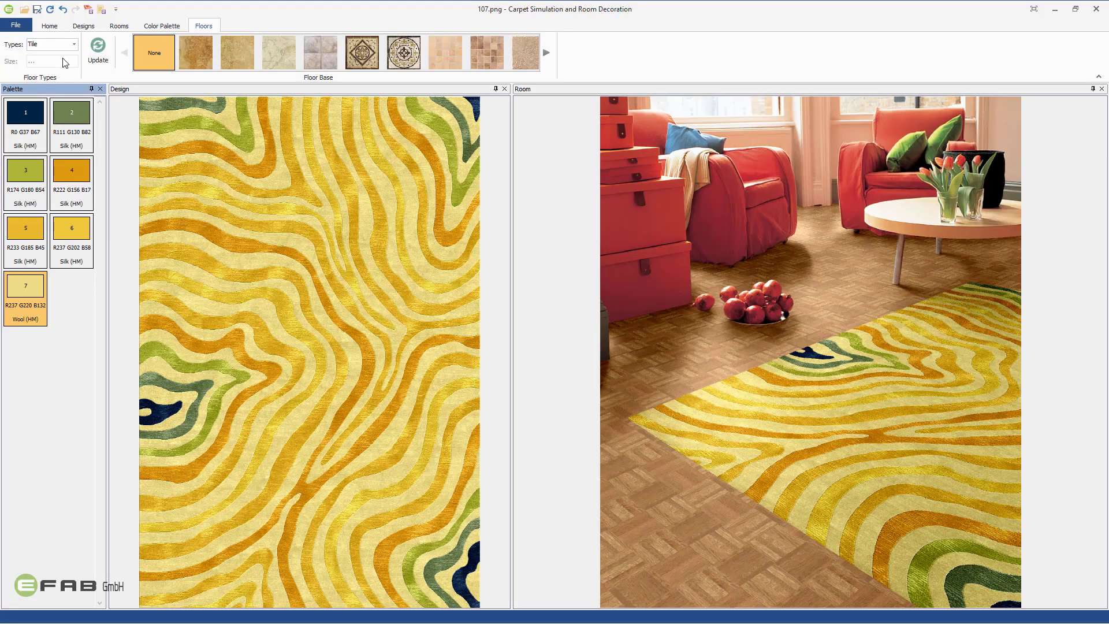
pyautogui.click(487, 53)
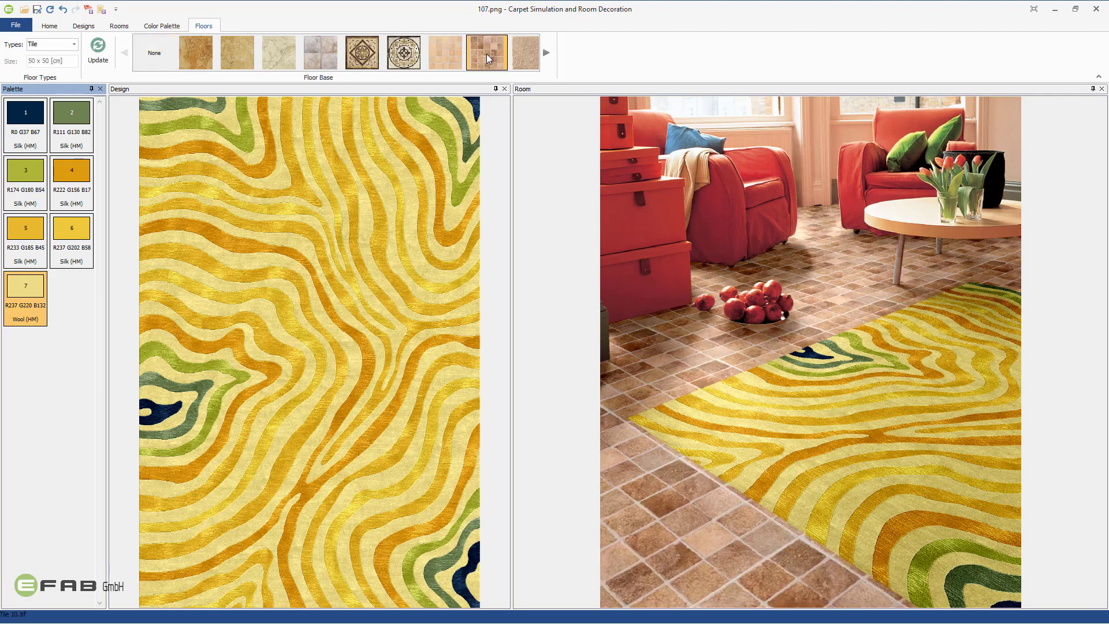
pyautogui.click(546, 55)
pyautogui.click(491, 56)
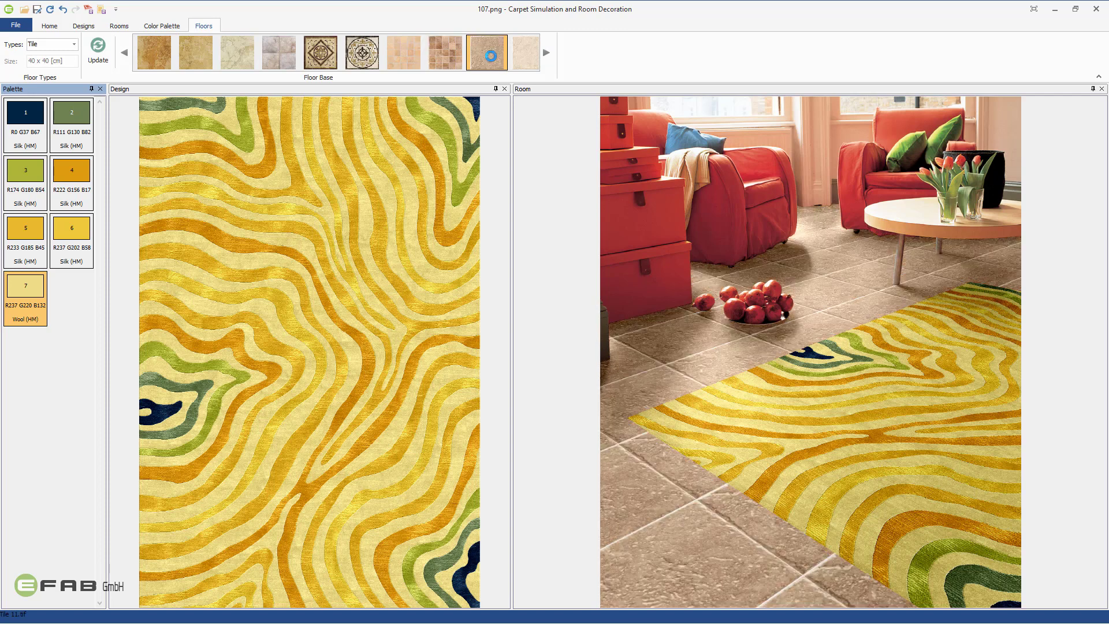
pyautogui.click(923, 527)
pyautogui.click(322, 238)
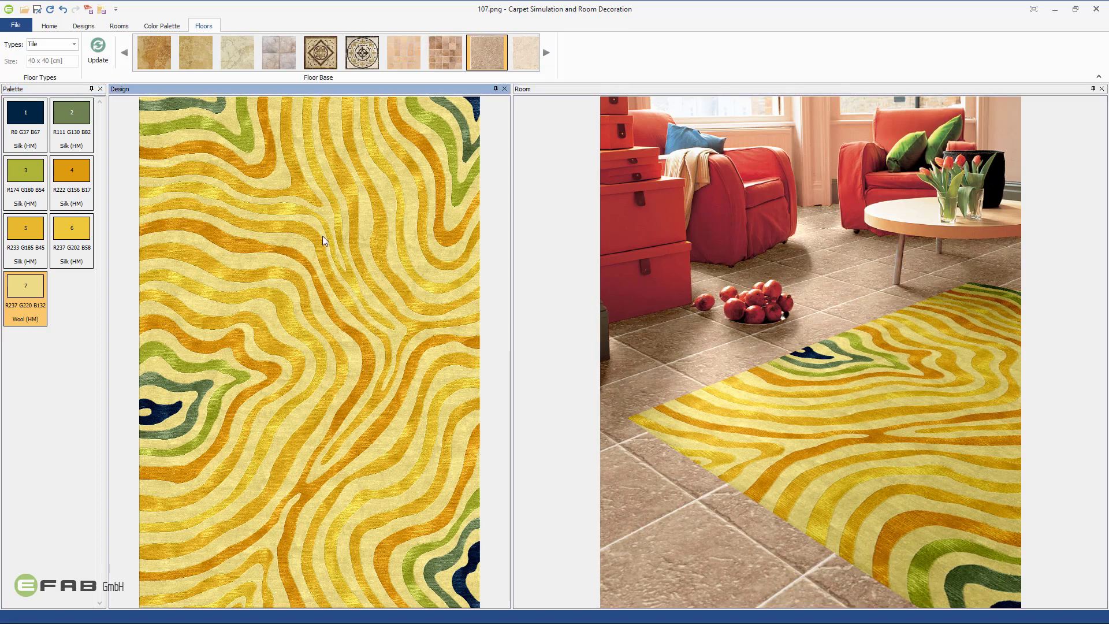
pyautogui.click(118, 27)
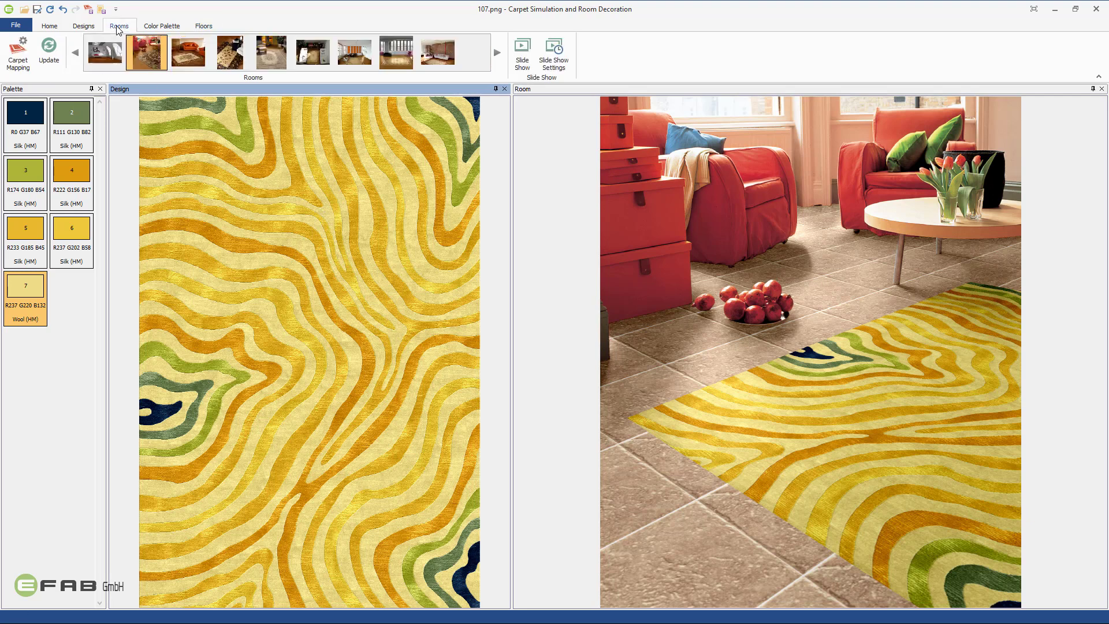
# - Load the overhead fireplace living-room photo and map the yellow wavy rug onto its floor
pyautogui.click(497, 53)
pyautogui.click(497, 53)
pyautogui.click(497, 53)
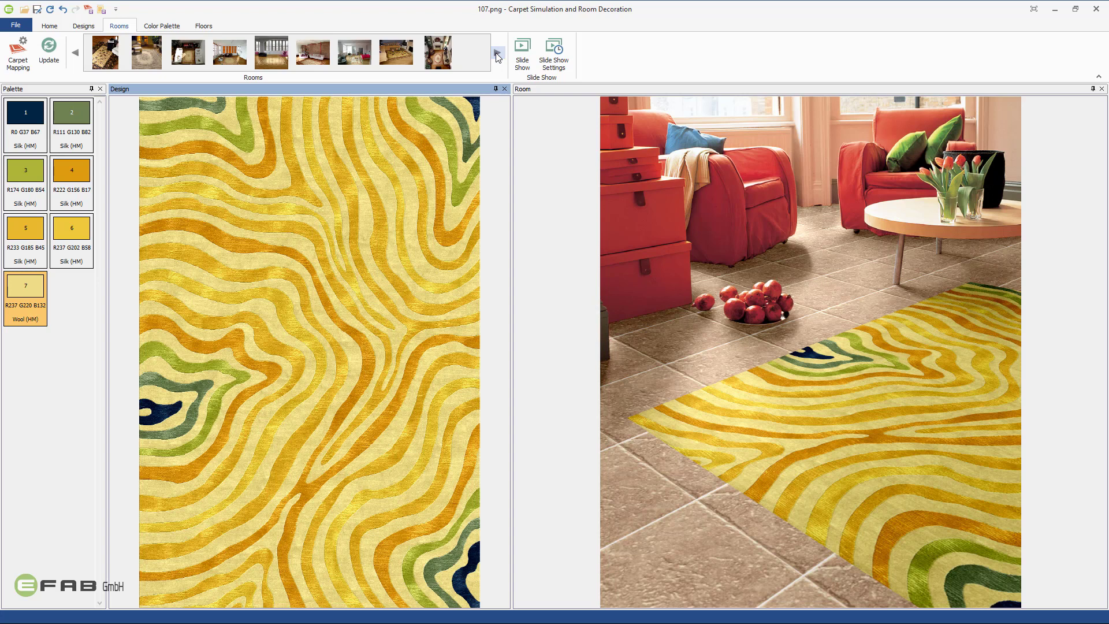
pyautogui.click(498, 53)
pyautogui.click(396, 52)
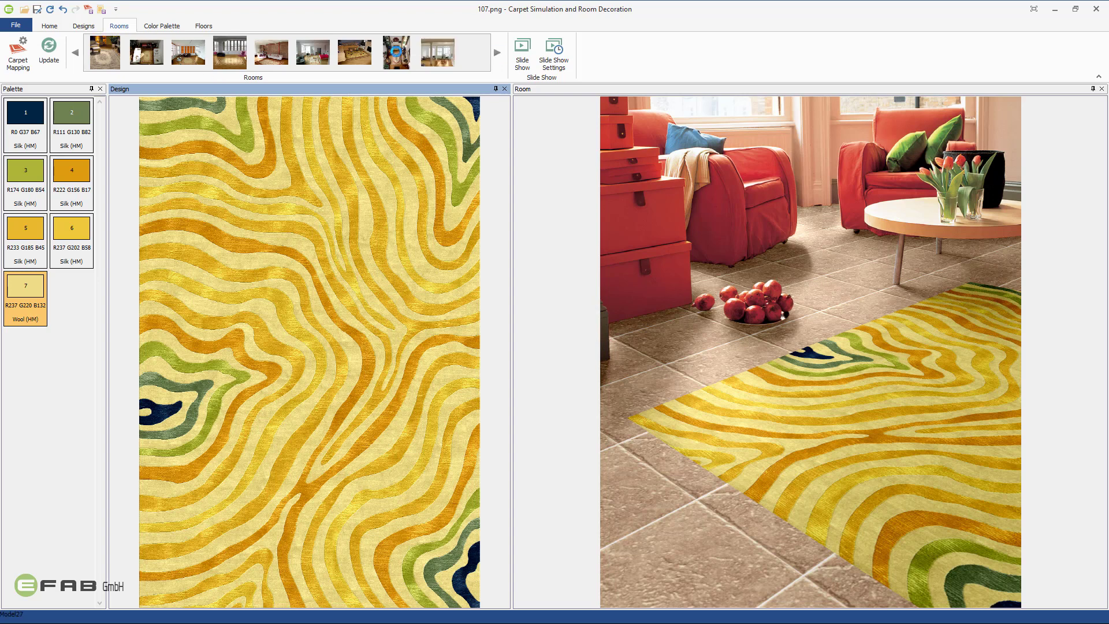
pyautogui.click(8, 70)
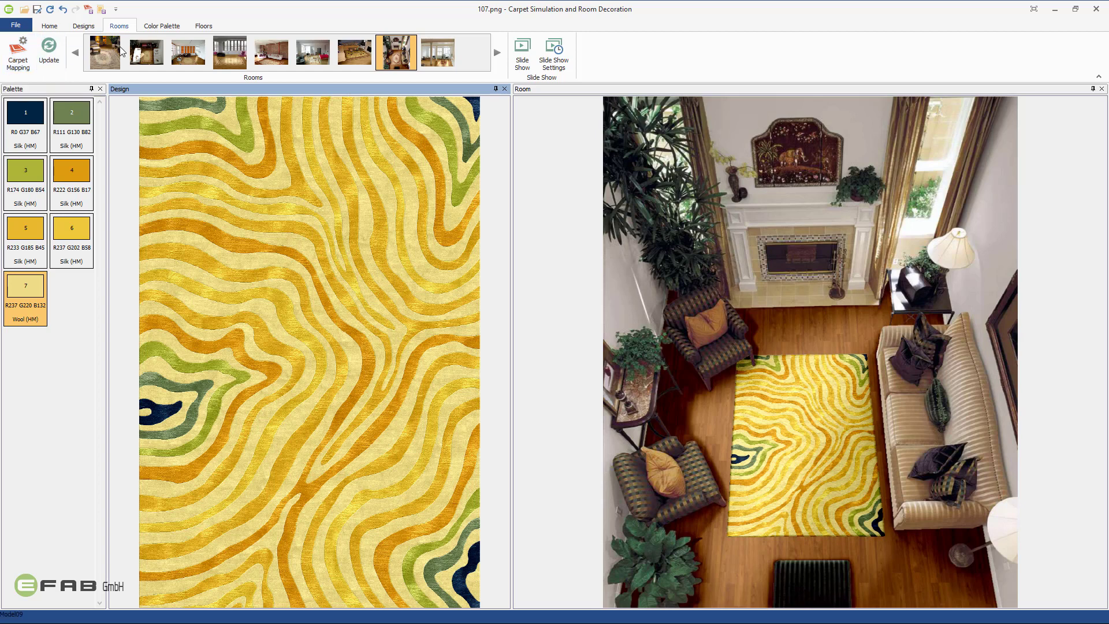
pyautogui.click(210, 29)
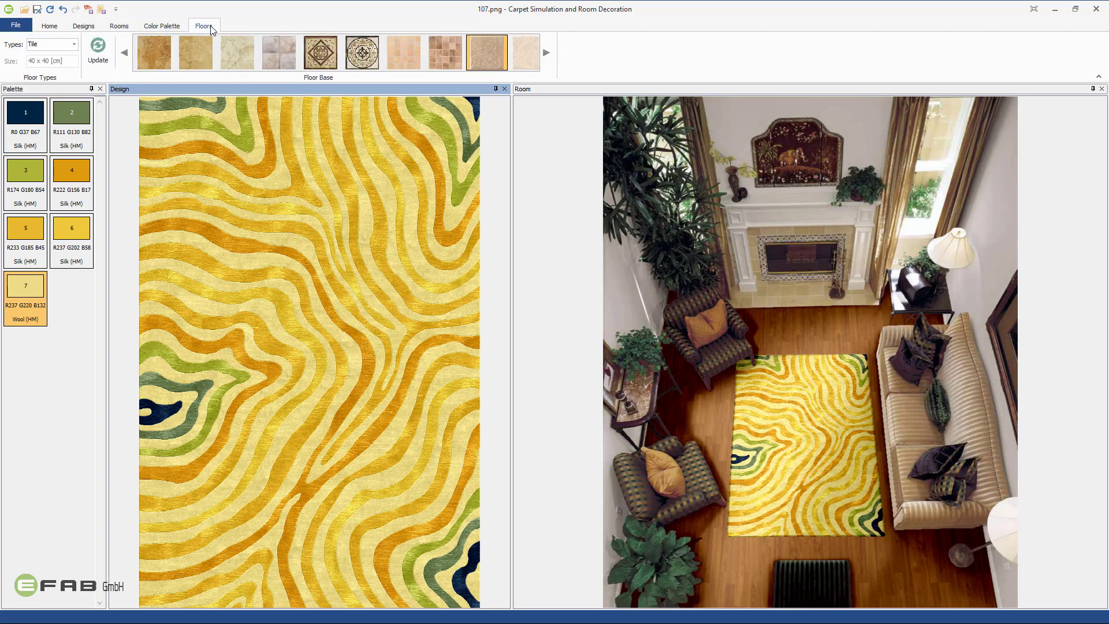
# - Try beige and marble tiles, then settle on peach 50 x 50 tiles under the rug
pyautogui.click(480, 56)
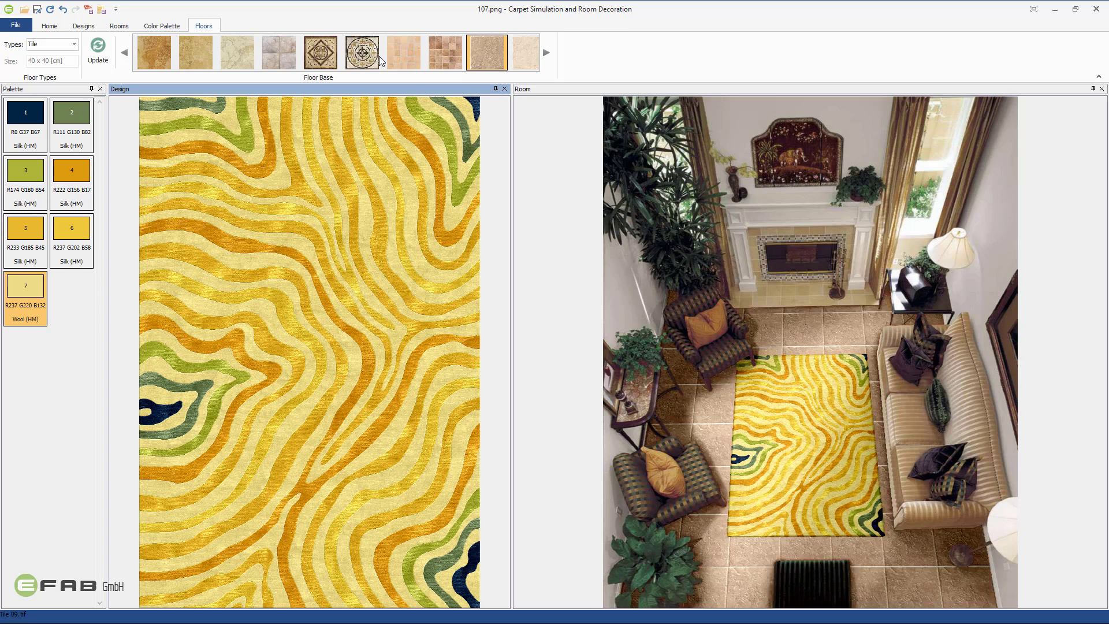
pyautogui.click(240, 55)
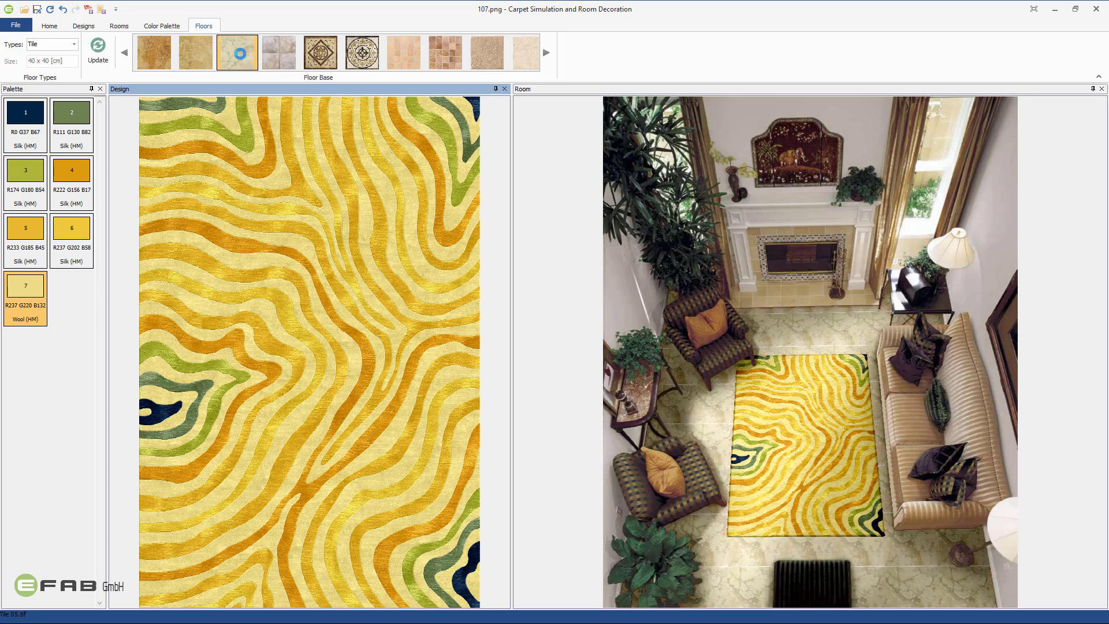
pyautogui.click(402, 53)
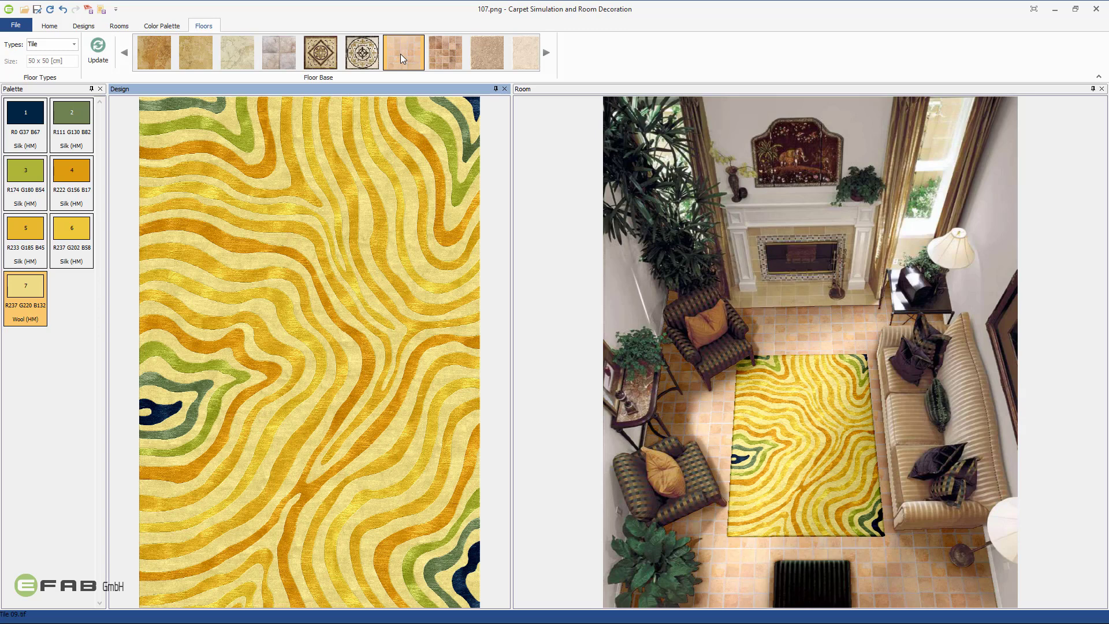
pyautogui.click(119, 26)
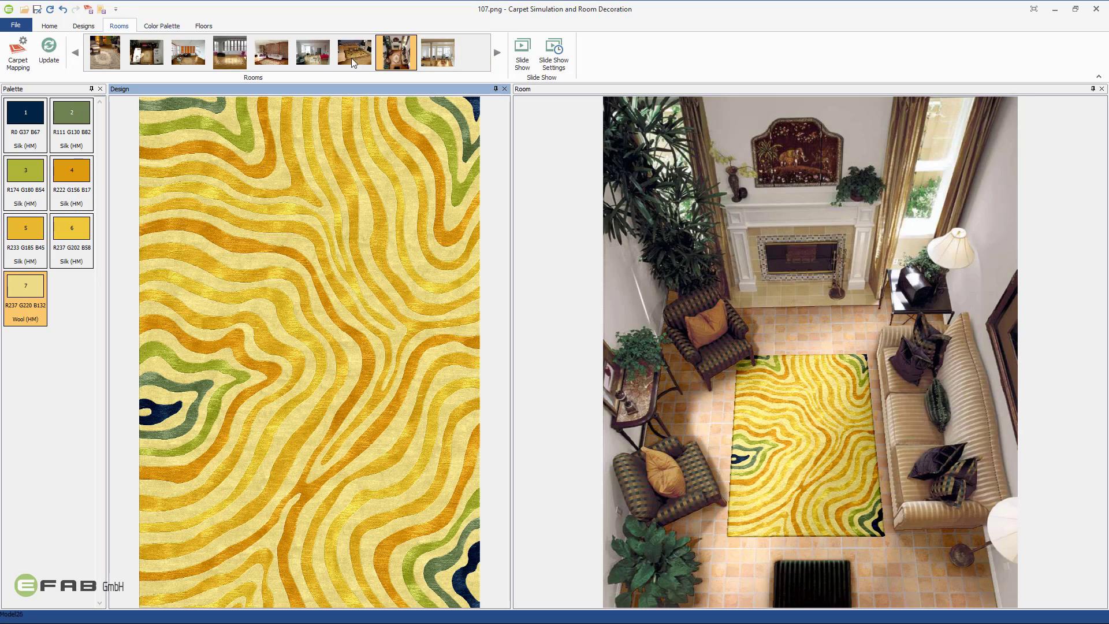
# - Return to the red-armchair room, give it 40 x 40 stone tiles, and remap the yellow rug
pyautogui.click(80, 53)
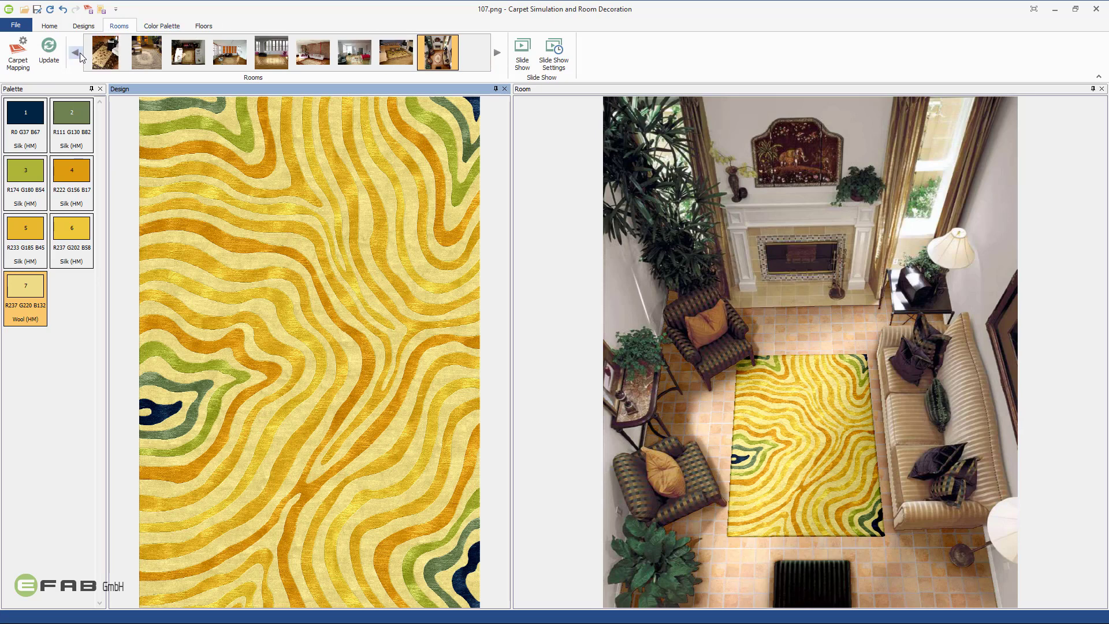
pyautogui.click(80, 53)
pyautogui.click(79, 54)
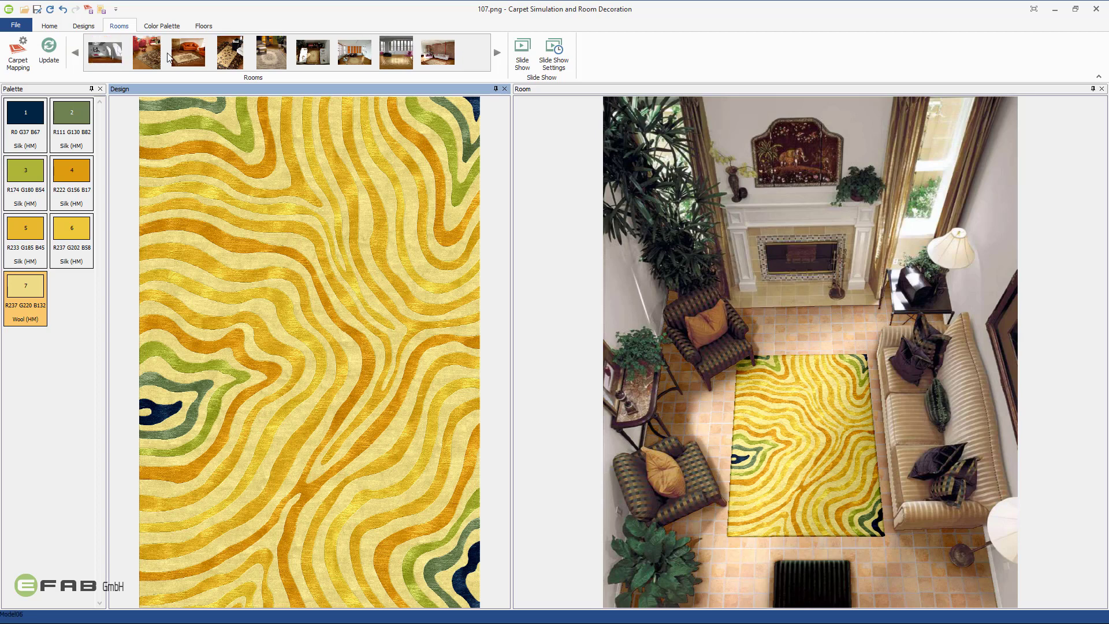
pyautogui.click(148, 57)
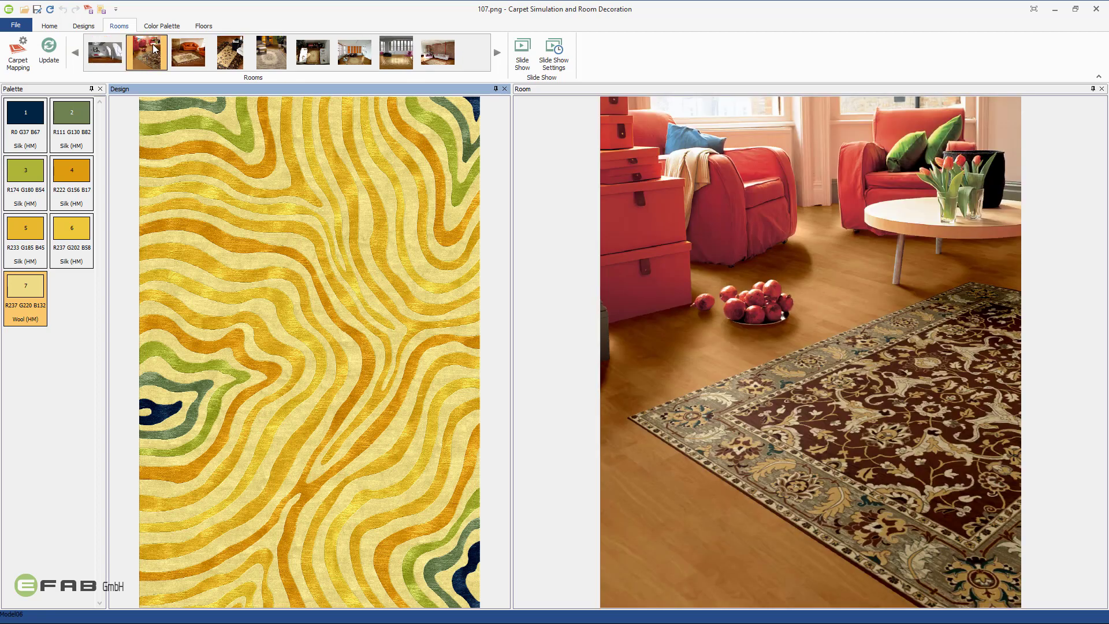
pyautogui.click(204, 25)
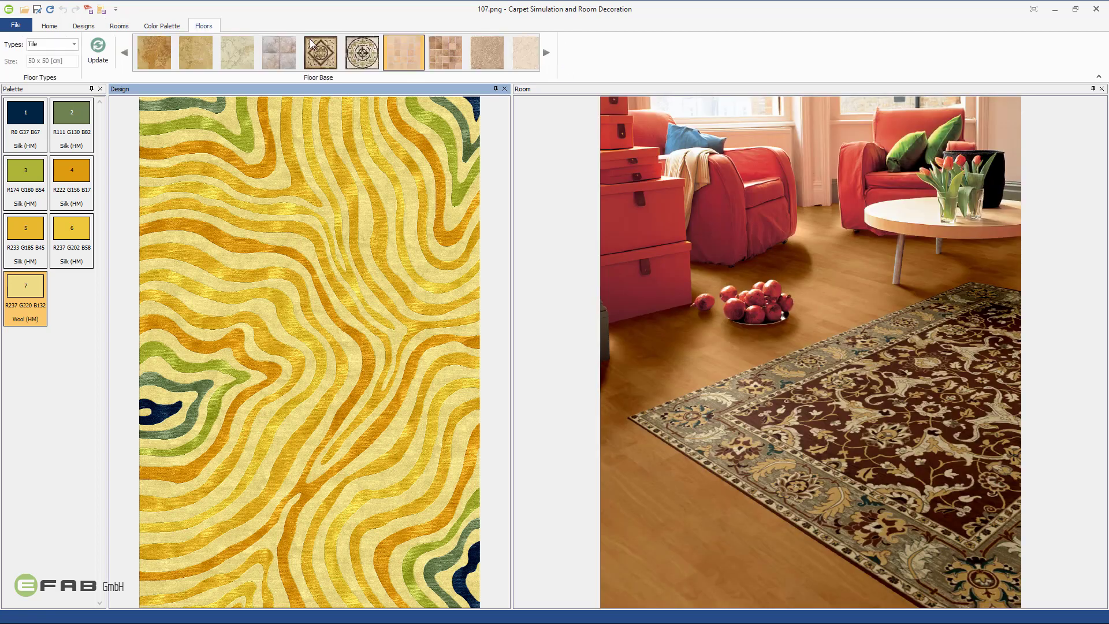
pyautogui.click(471, 53)
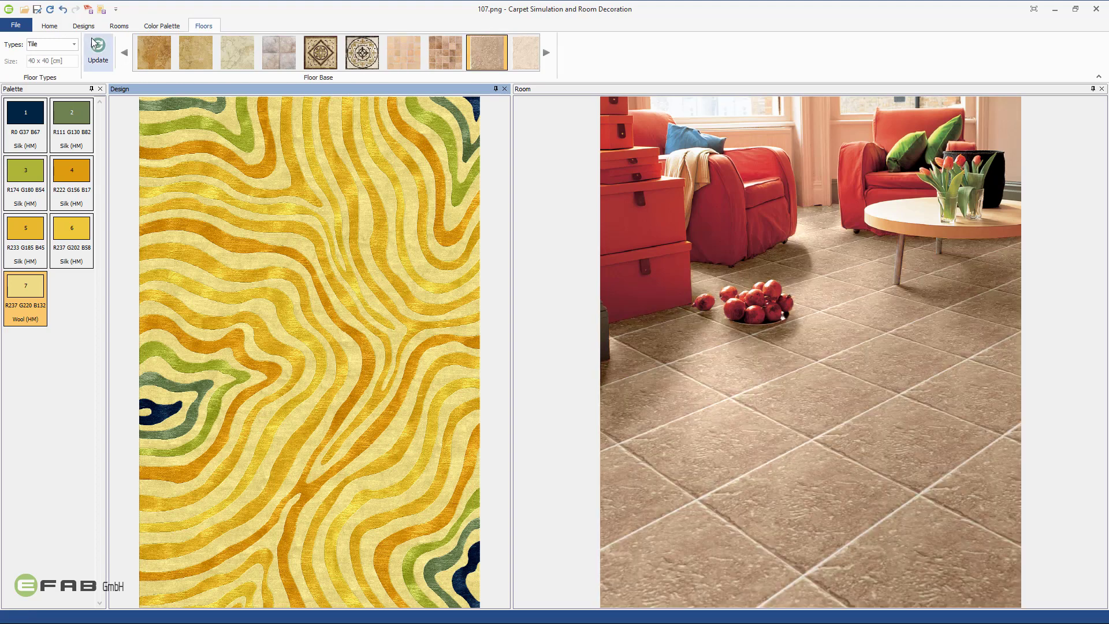
pyautogui.click(49, 26)
pyautogui.click(31, 52)
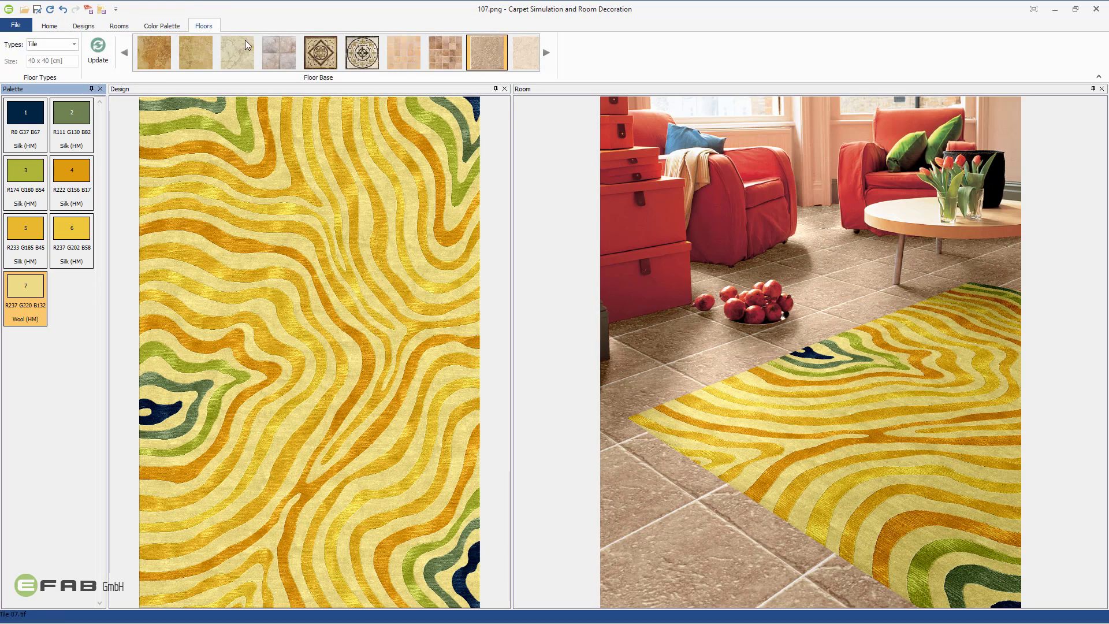
pyautogui.click(83, 26)
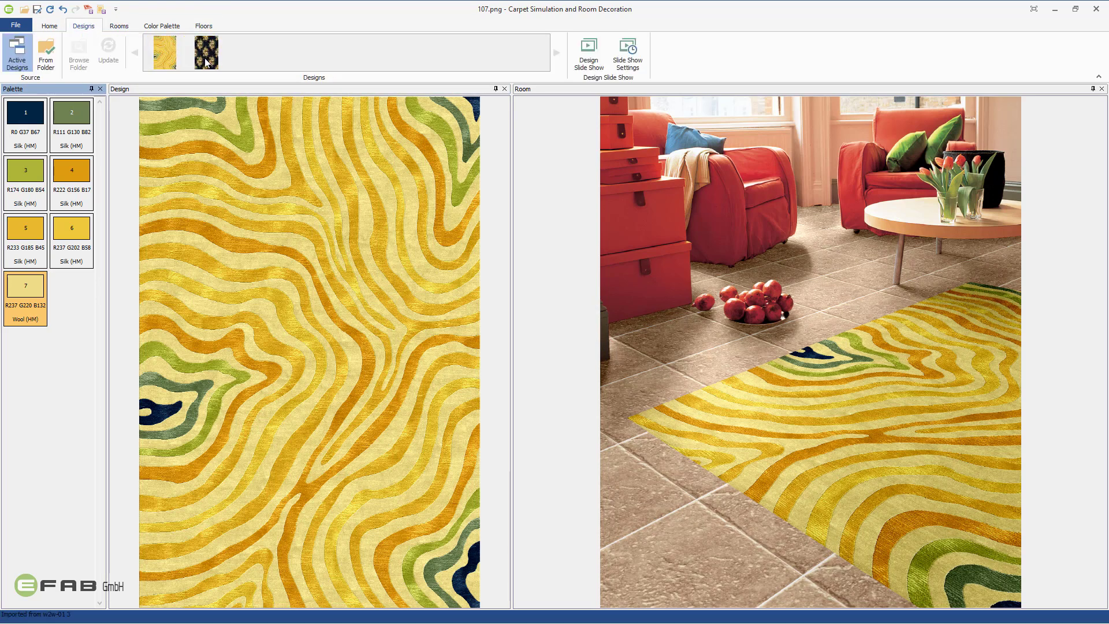
# - Load the dark floral design and set all its colours to Pile (Machine Made) texture
pyautogui.click(208, 60)
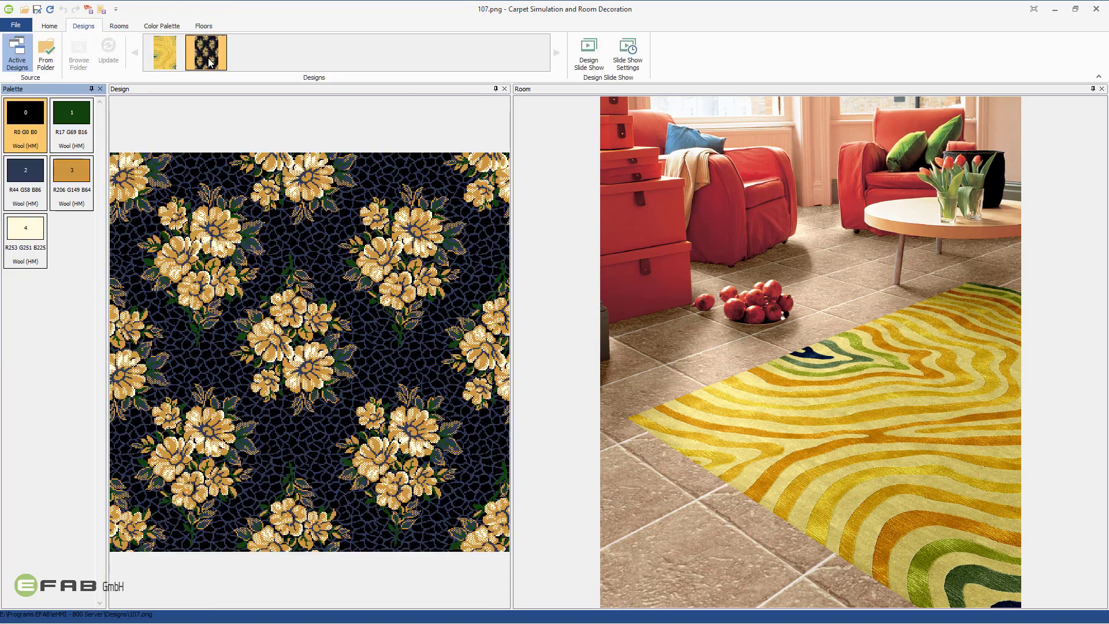
pyautogui.rightClick(27, 137)
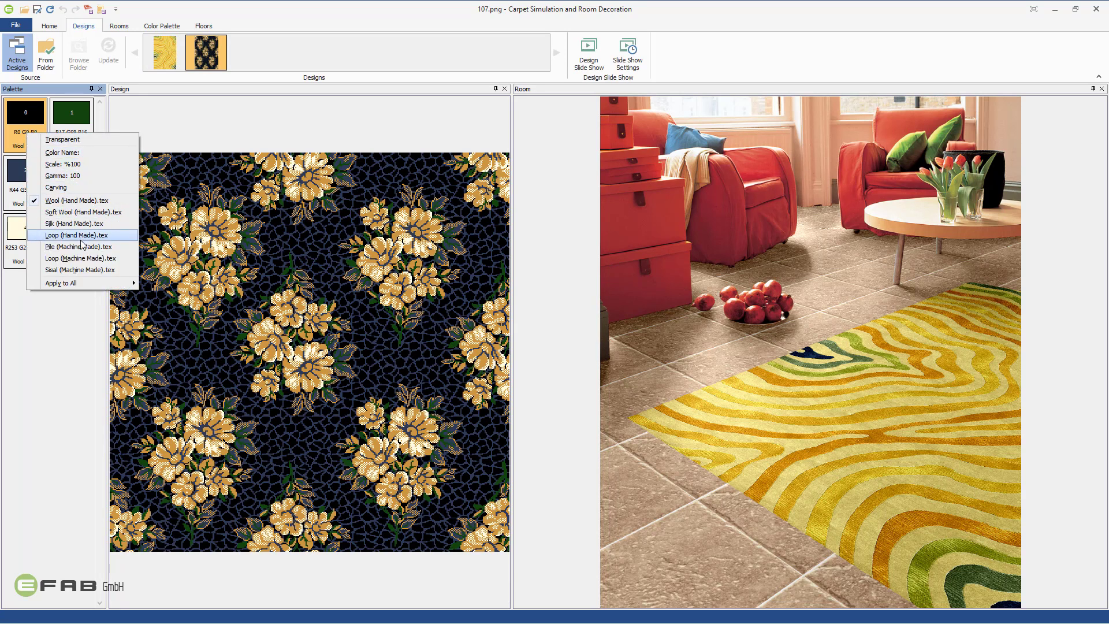
pyautogui.click(81, 247)
pyautogui.rightClick(33, 135)
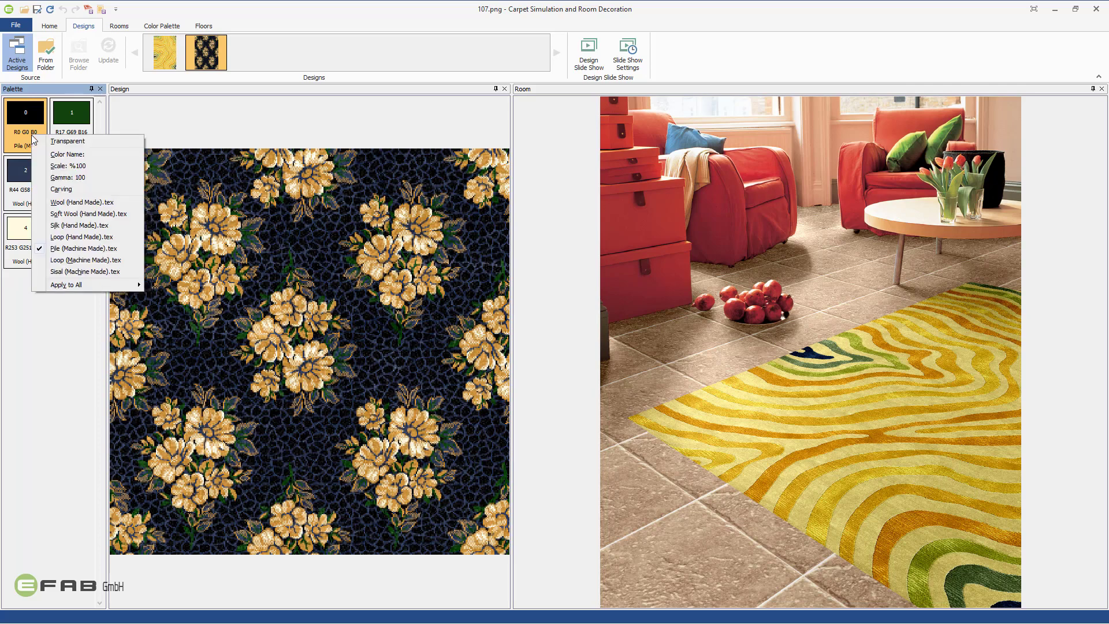
pyautogui.moveTo(78, 284)
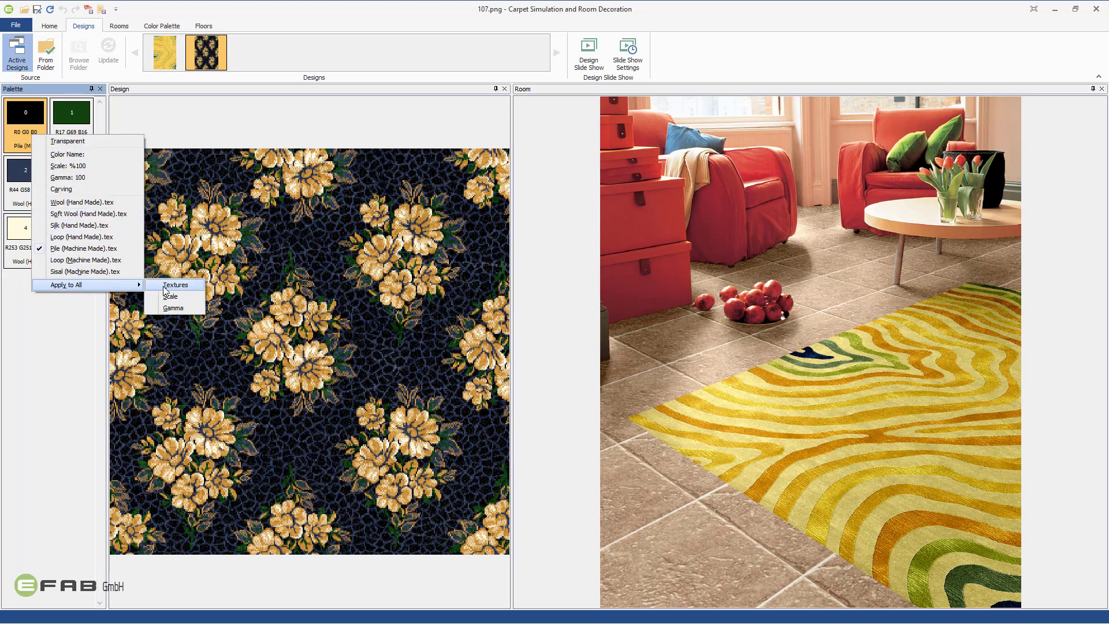
pyautogui.click(163, 286)
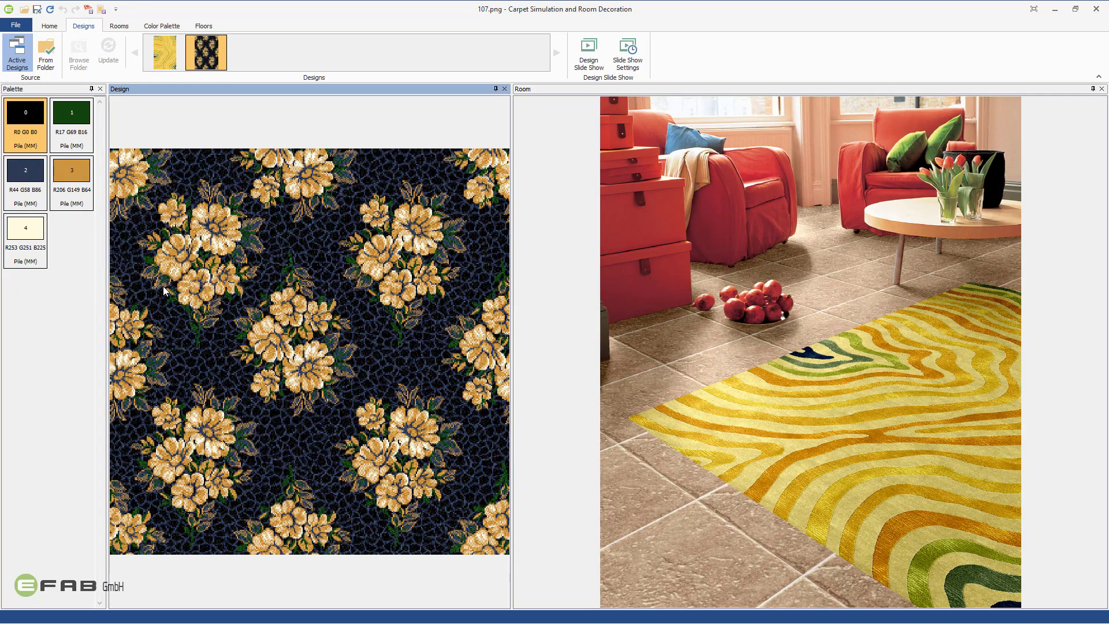
pyautogui.click(51, 27)
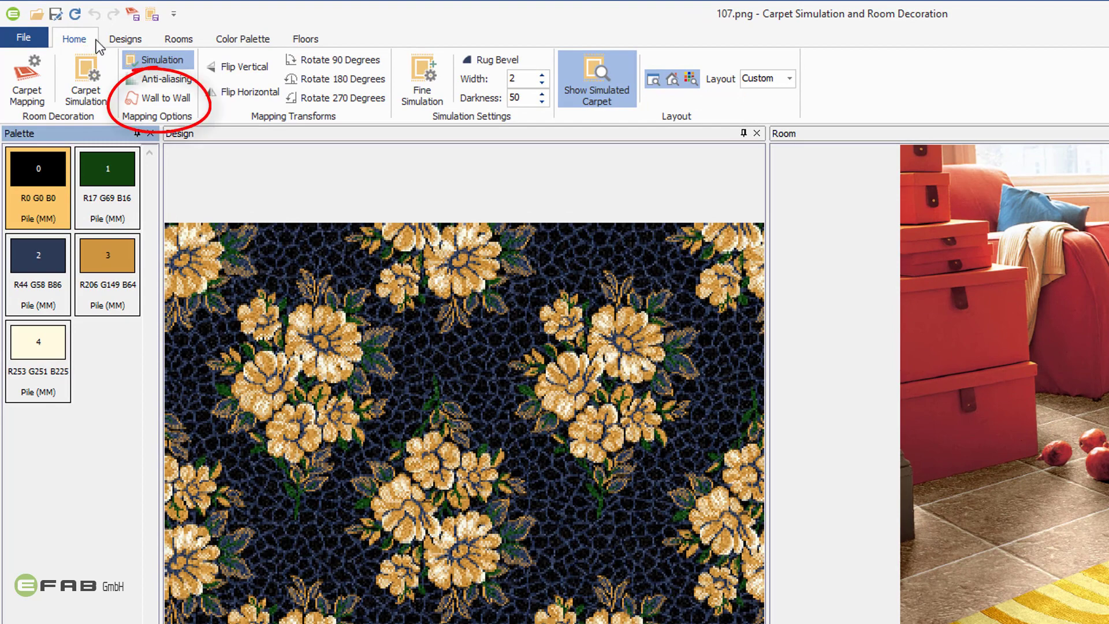
# - Enable Wall to Wall mapping and map the floral design across the whole floor
pyautogui.click(154, 99)
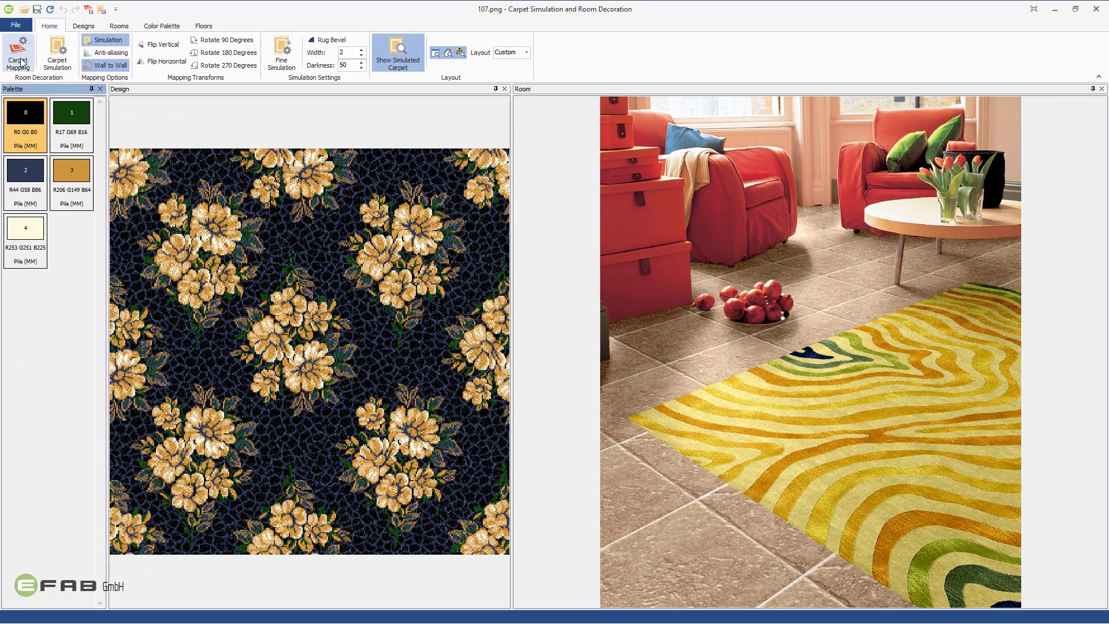
pyautogui.click(20, 63)
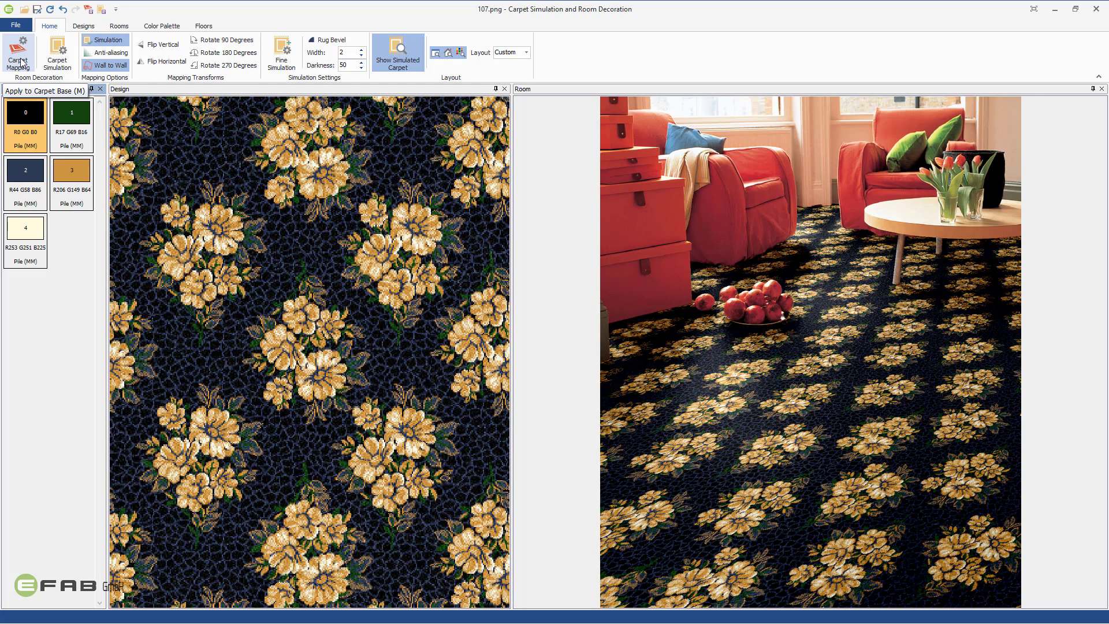
# - Load the gold design with red flowers and map it across the room floor as carpet
pyautogui.click(84, 26)
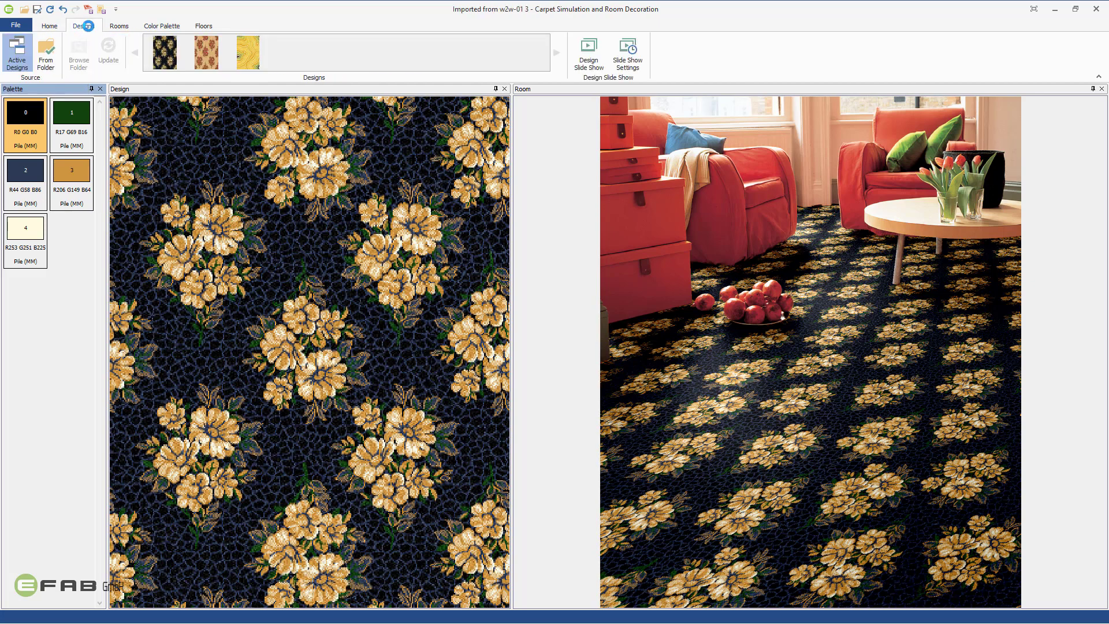
pyautogui.click(204, 54)
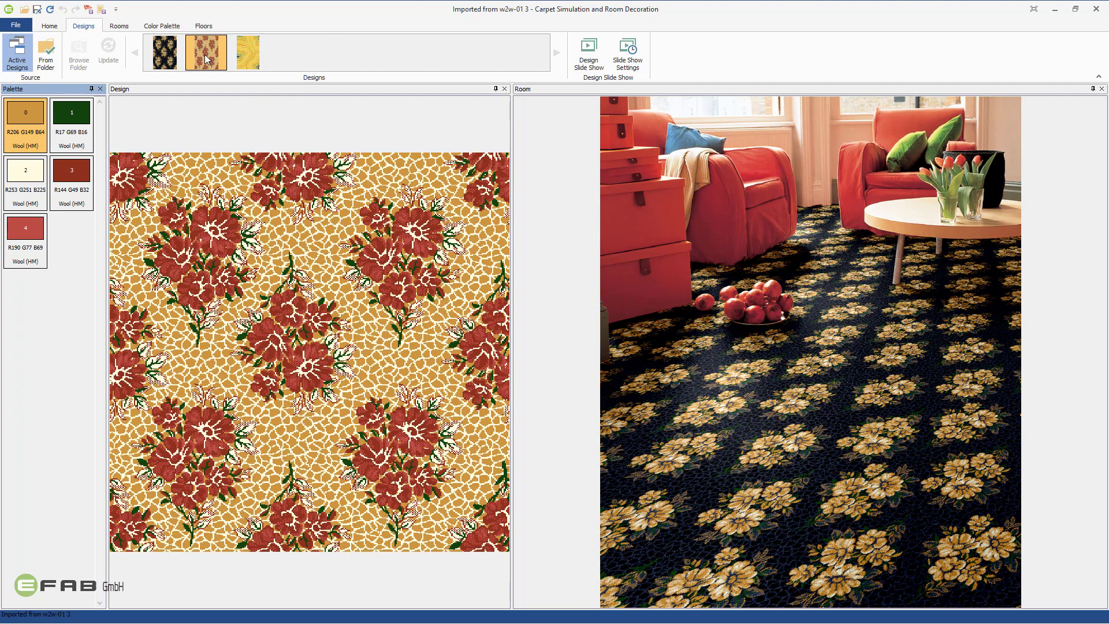
pyautogui.click(49, 26)
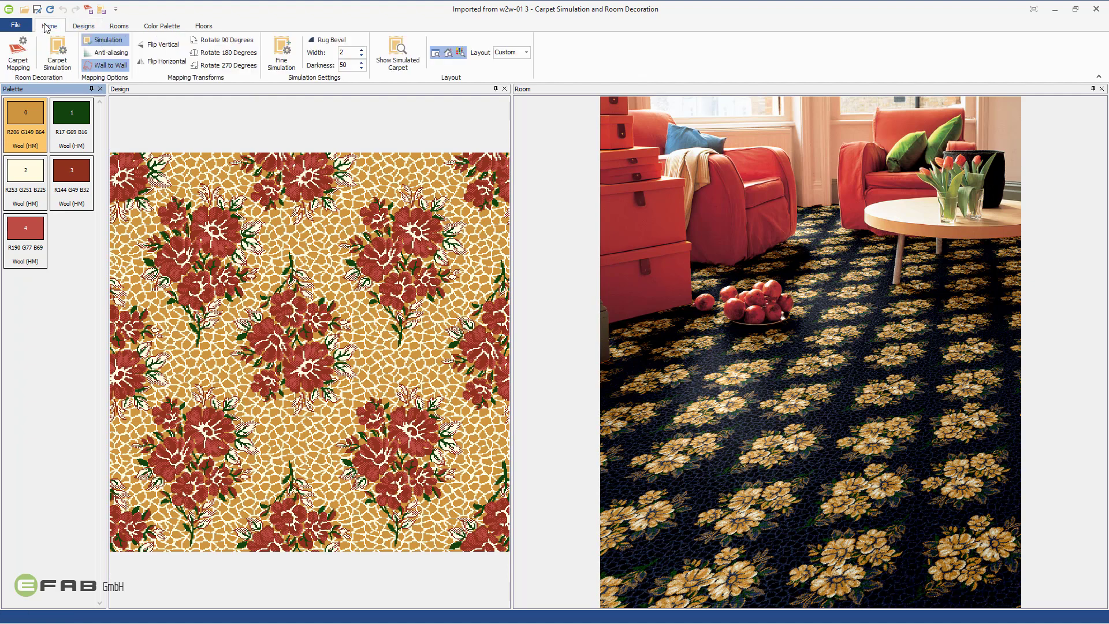
pyautogui.click(27, 55)
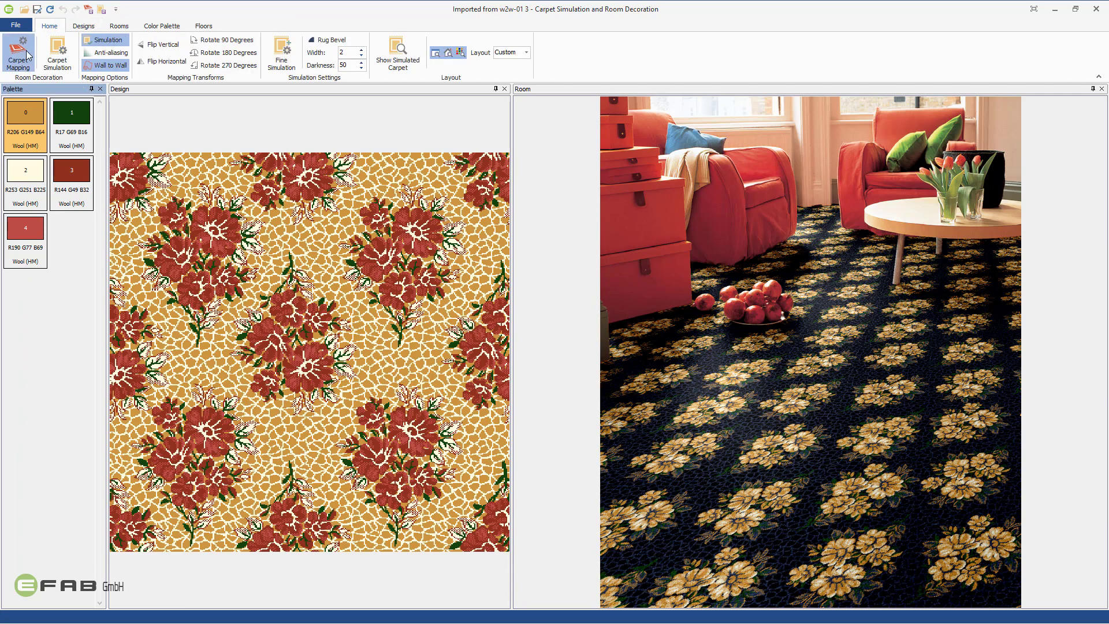